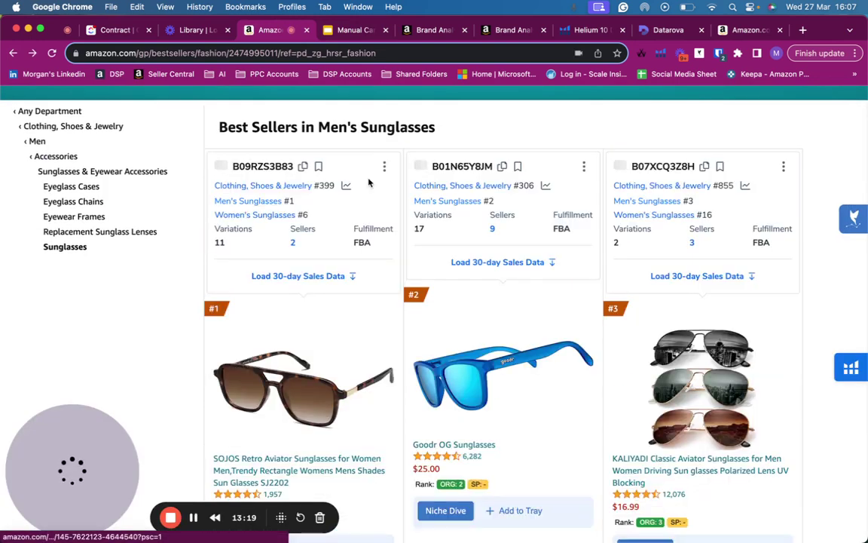
Search Amazon for "Men's Sunglasses", copying the category name from the best-sellers heading
scroll(367, 178, "down", 4)
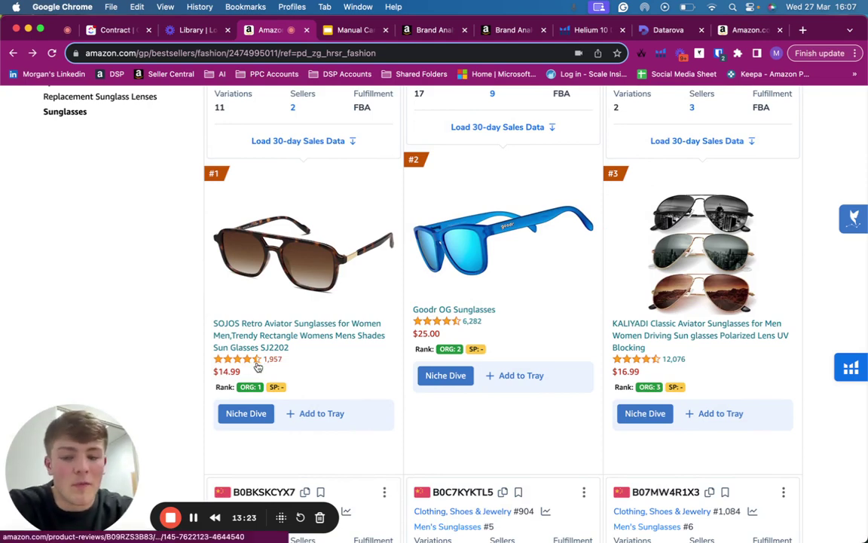
scroll(241, 226, "up", 8)
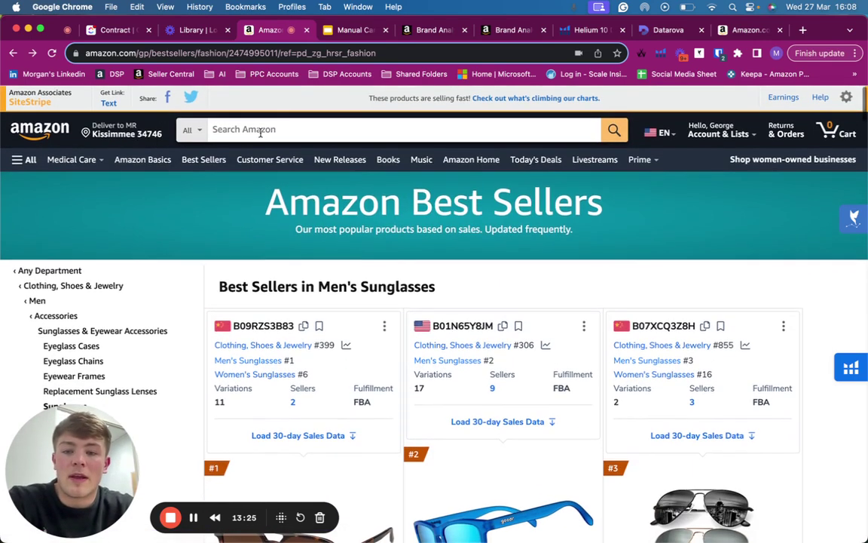
left_click_drag(317, 288, 447, 287)
key("super+c")
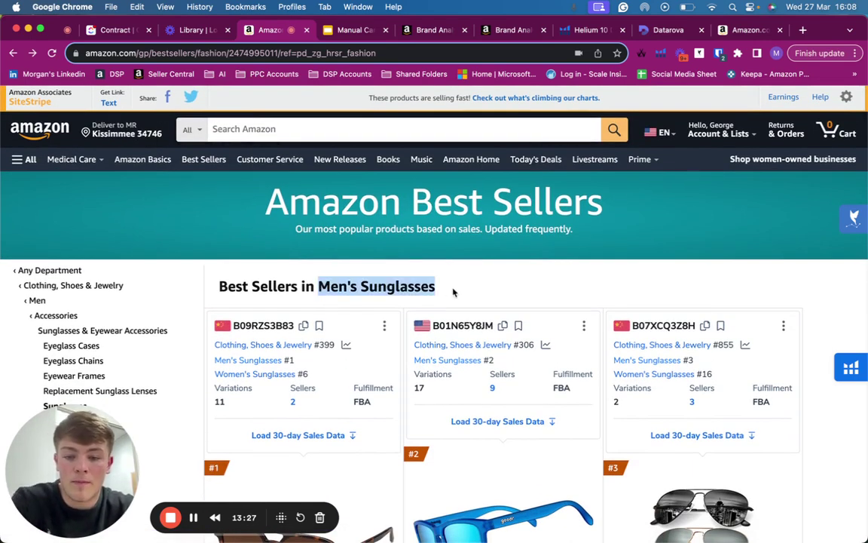
left_click(407, 133)
key("super+v")
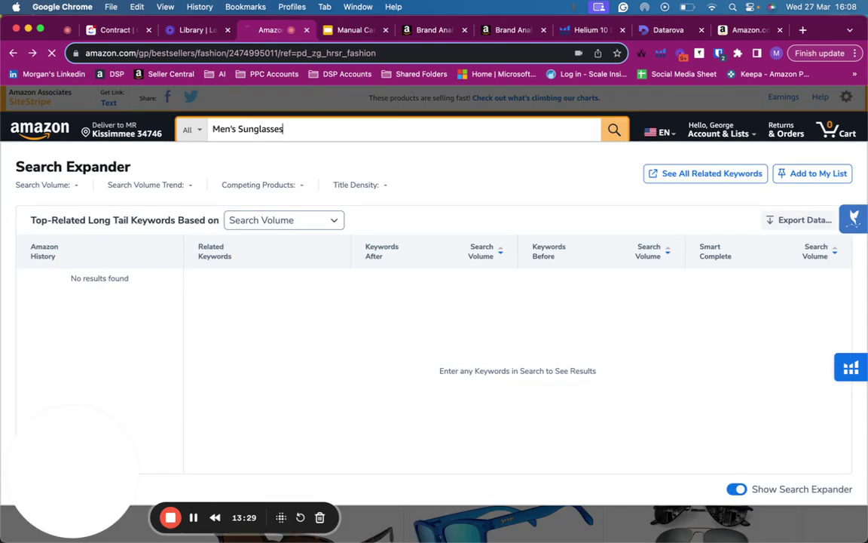
key("Return")
Examine the ratings, review counts, prices and past-month purchases of the first sponsored sunglasses in the search results
scroll(389, 435, "down", 5)
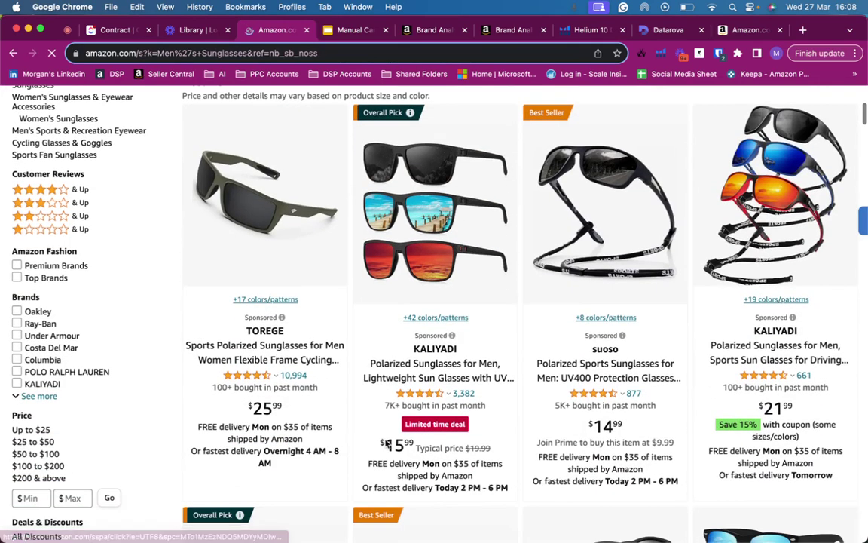
scroll(343, 284, "down", 5)
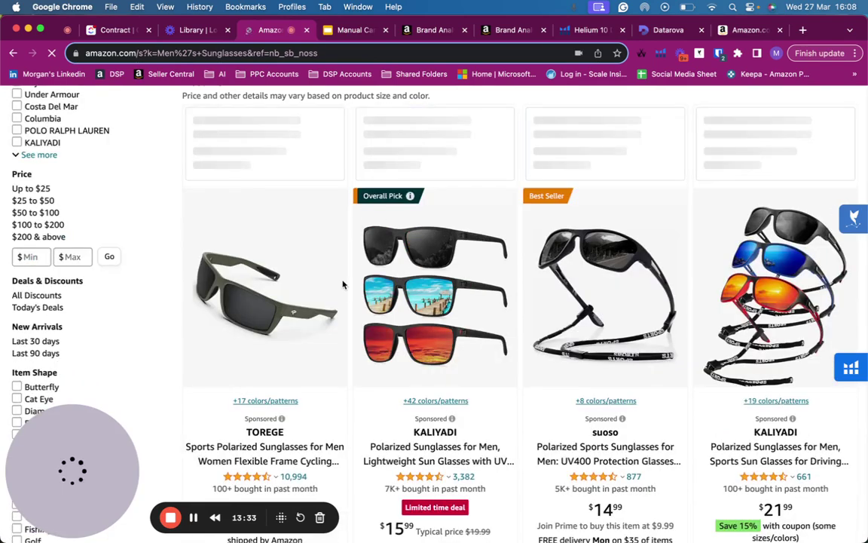
scroll(343, 284, "down", 8)
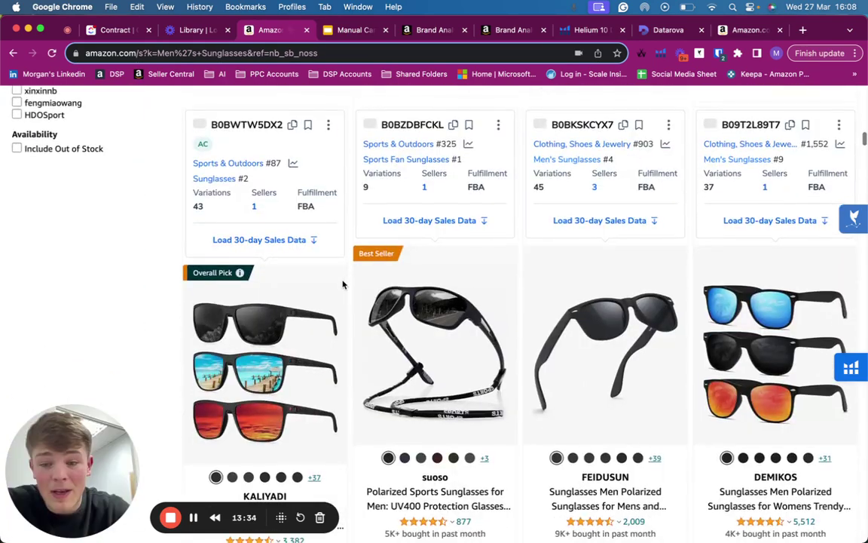
scroll(343, 283, "up", 6)
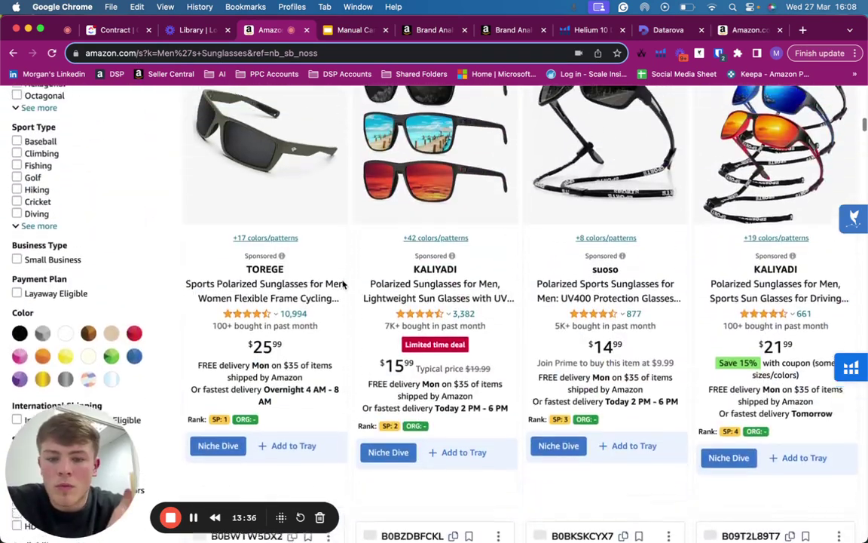
scroll(343, 283, "up", 2)
scroll(343, 283, "down", 3)
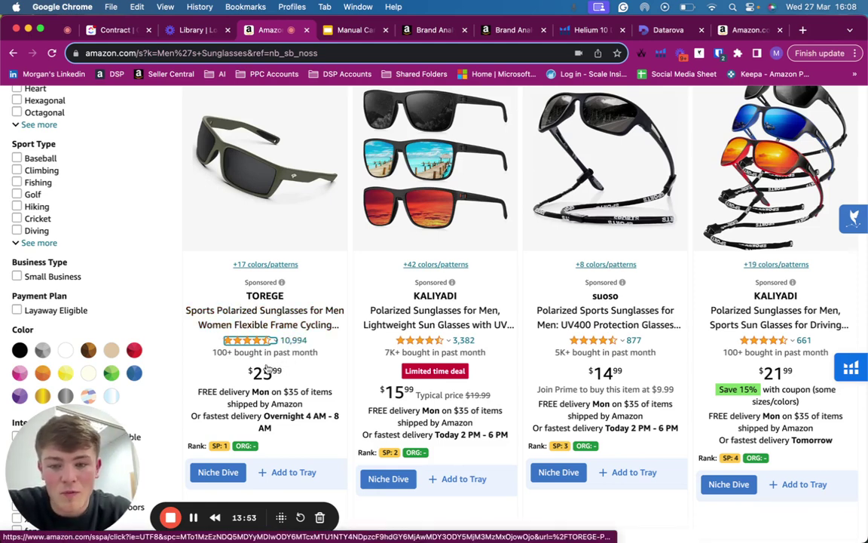
mouse_move(256, 340)
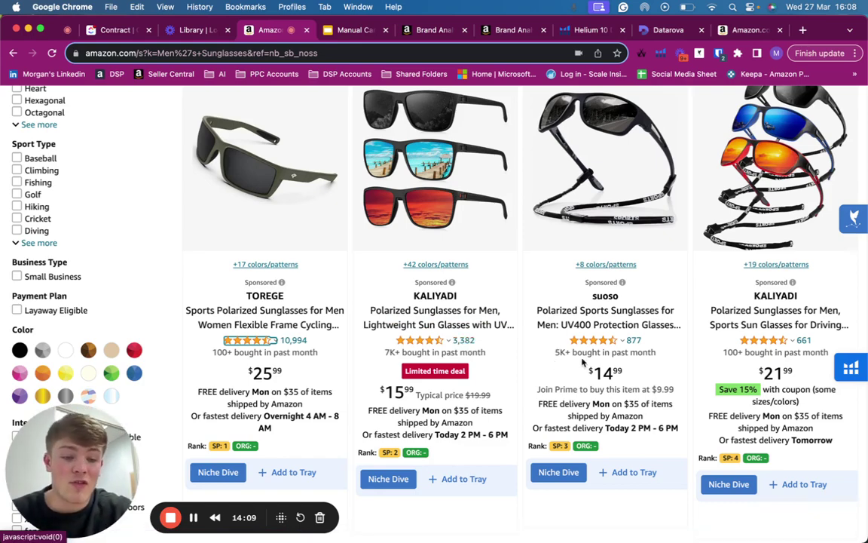
Compare review counts, prices, coupons and organic versus sponsored ranks of the sunglasses further down the search results
scroll(577, 361, "down", 5)
scroll(582, 362, "down", 7)
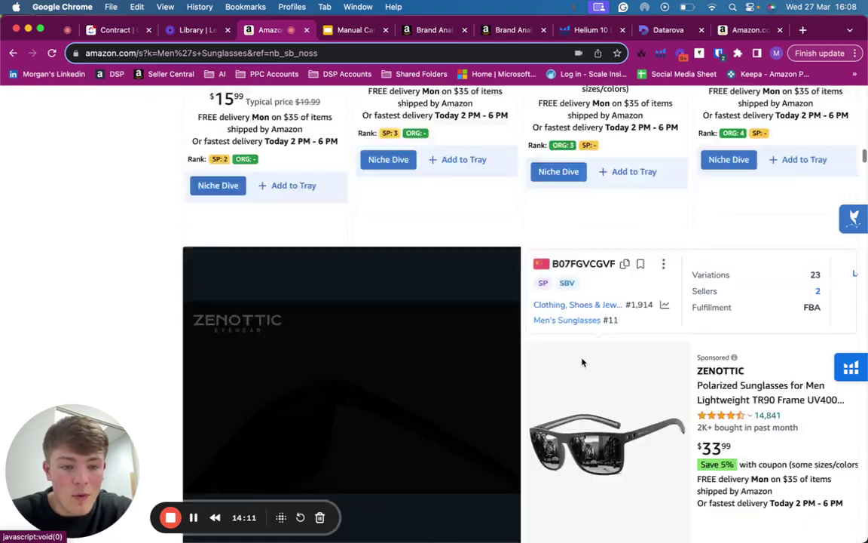
scroll(582, 362, "down", 3)
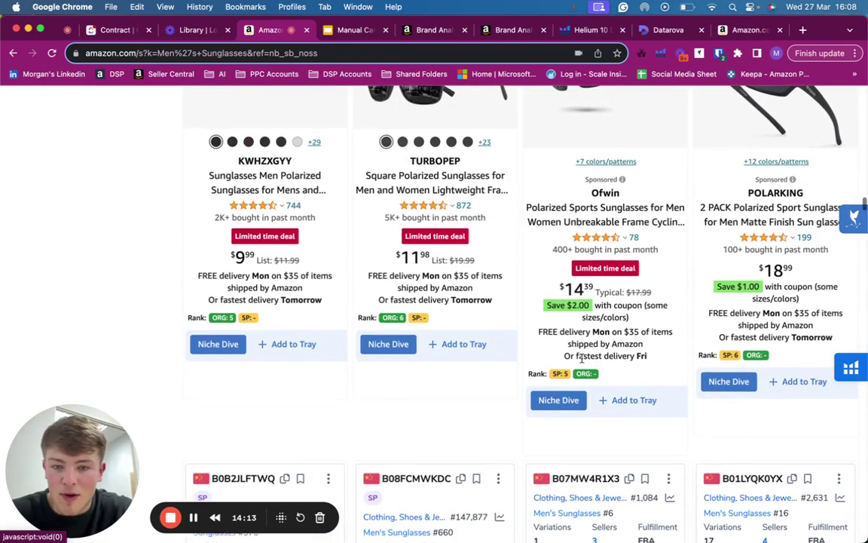
scroll(582, 363, "down", 8)
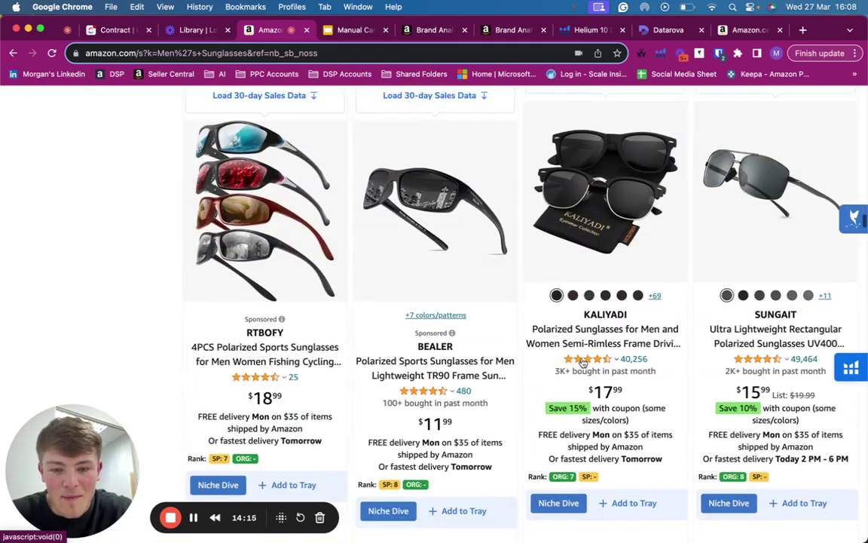
scroll(582, 363, "down", 7)
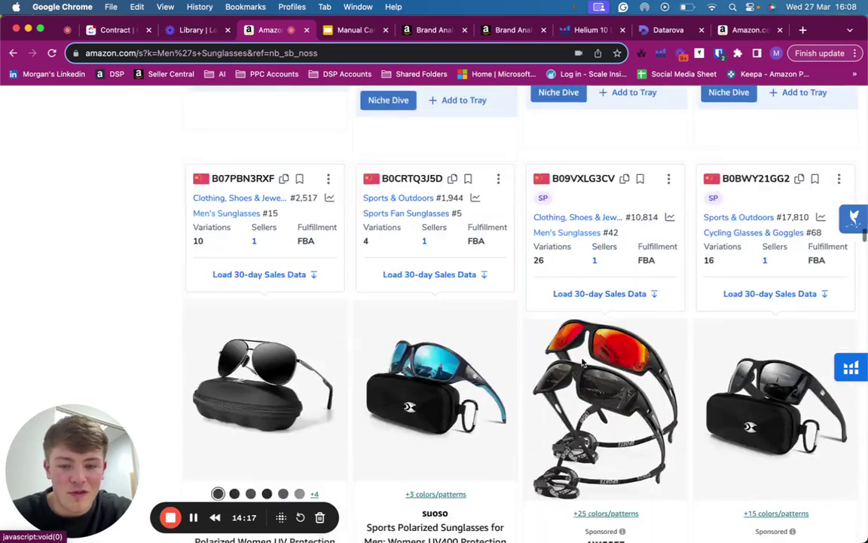
scroll(582, 363, "down", 5)
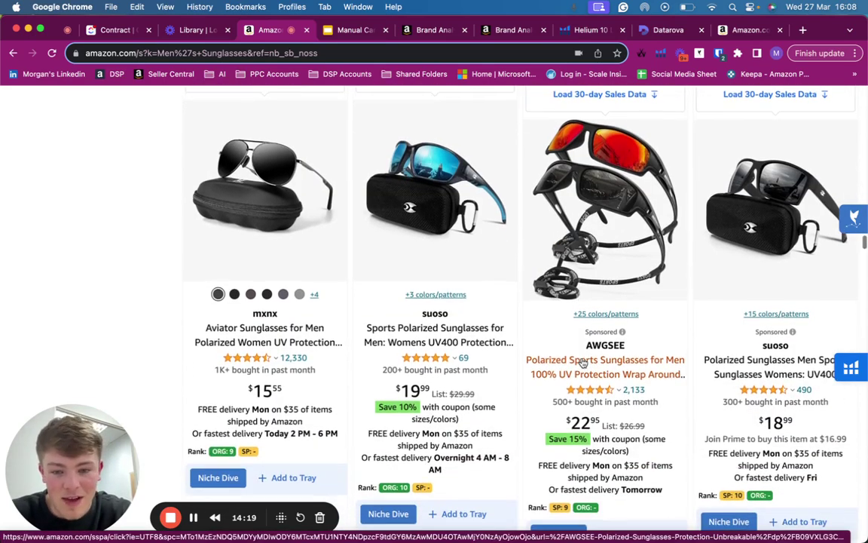
scroll(582, 362, "down", 4)
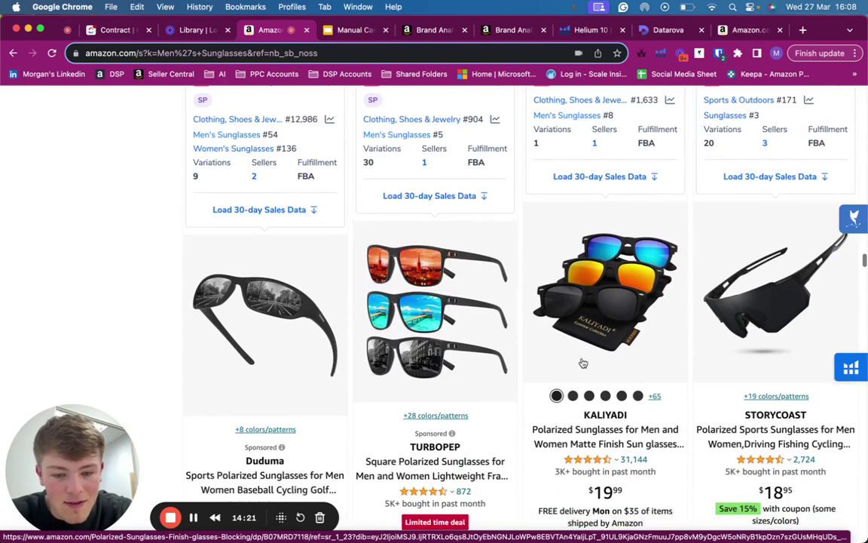
scroll(582, 363, "up", 5)
scroll(583, 363, "up", 4)
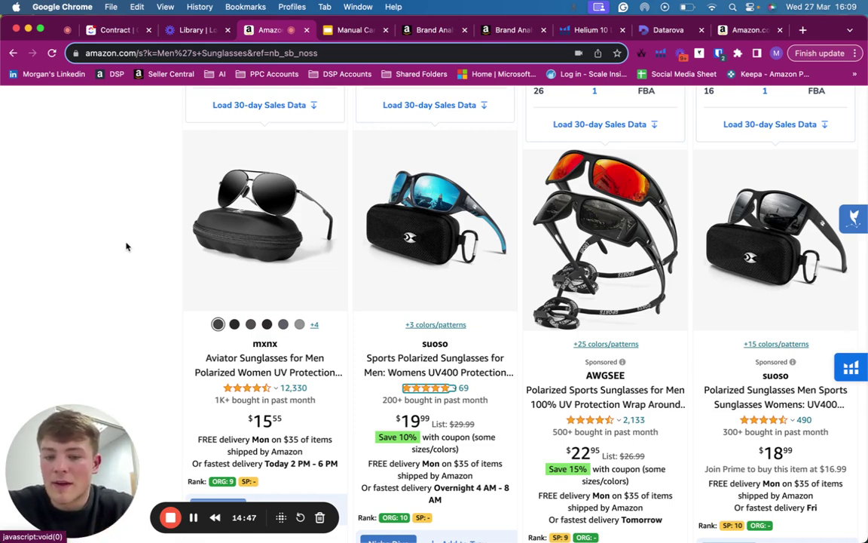
scroll(185, 418, "down", 10)
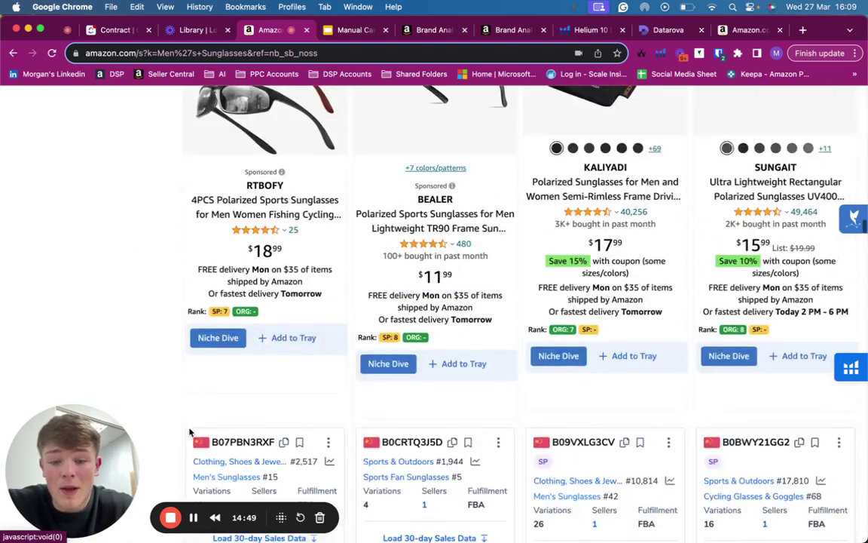
scroll(190, 431, "up", 10)
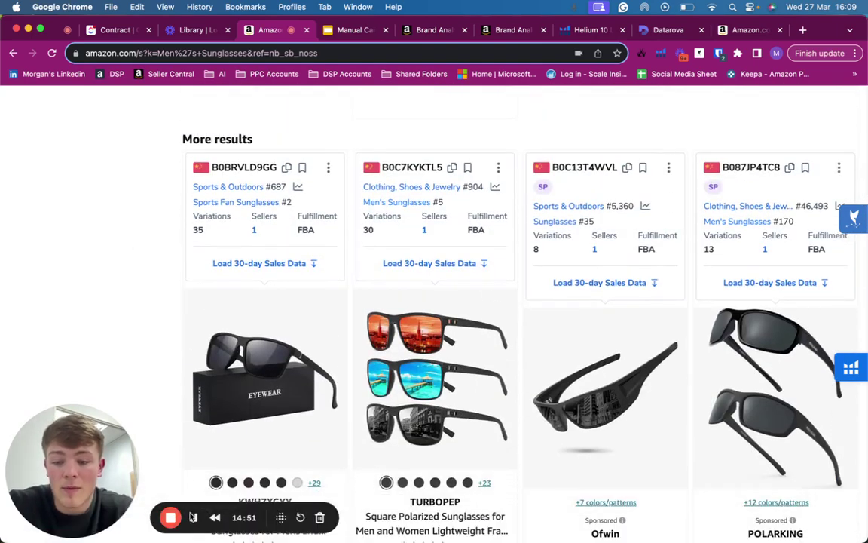
left_click(193, 517)
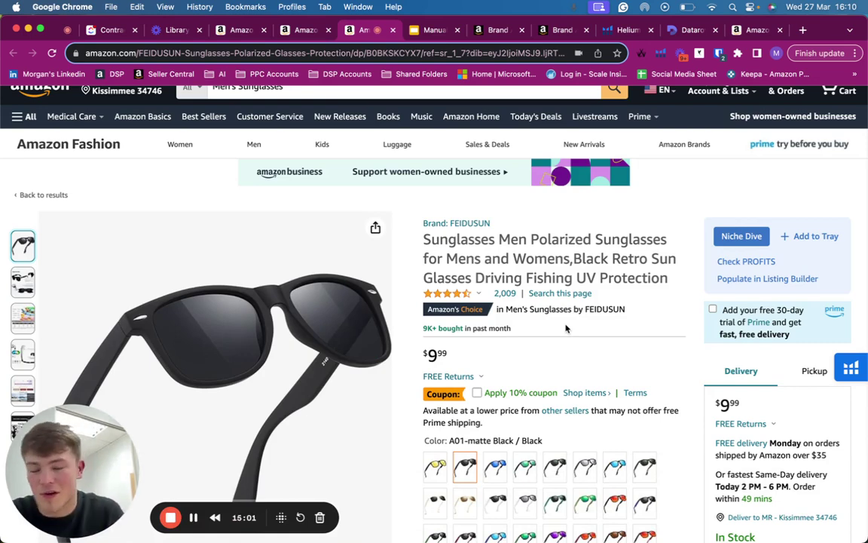
Review the FEIDUSUN sunglasses listing's gallery images, including the product parameter graphic, and its Amazon's Choice keyword, title and price
scroll(567, 329, "down", 2)
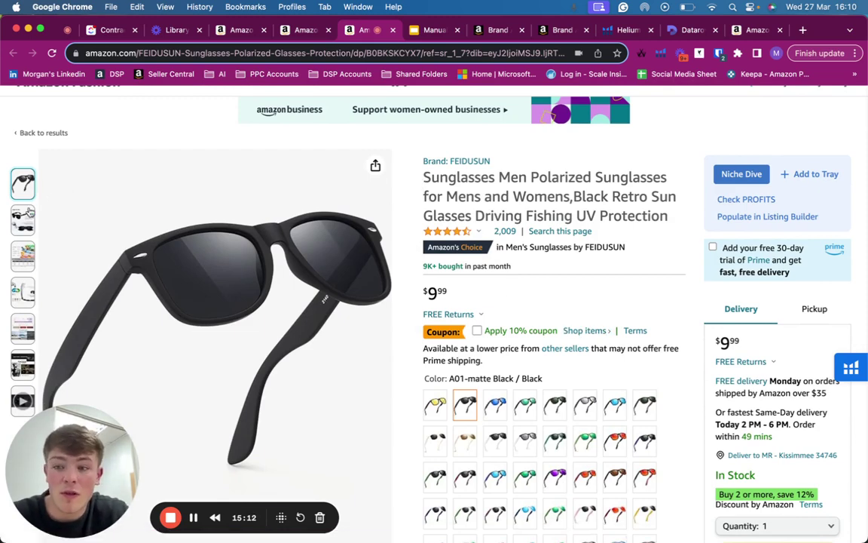
mouse_move(16, 260)
mouse_move(28, 281)
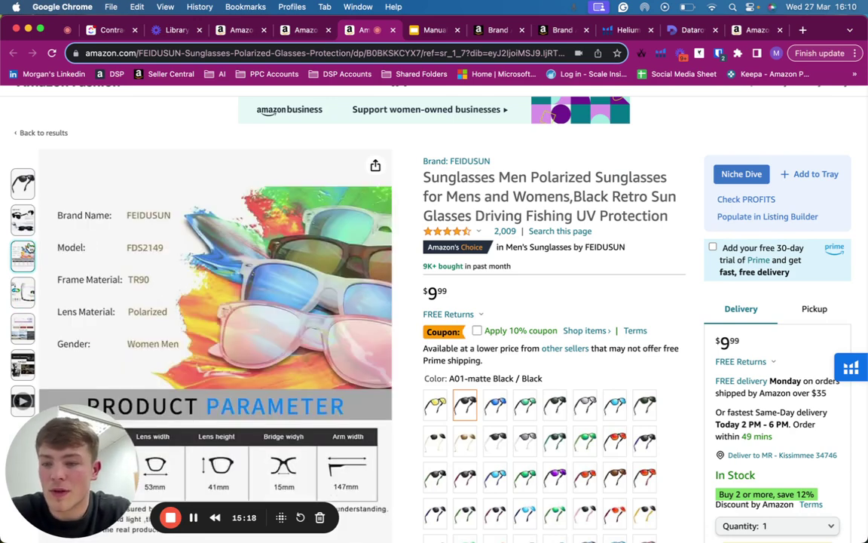
mouse_move(29, 210)
mouse_move(27, 172)
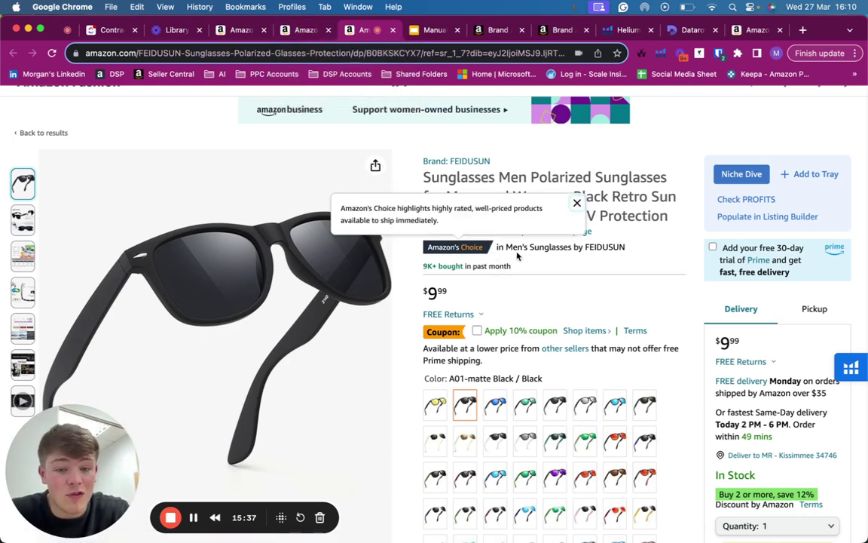
left_click_drag(506, 248, 626, 250)
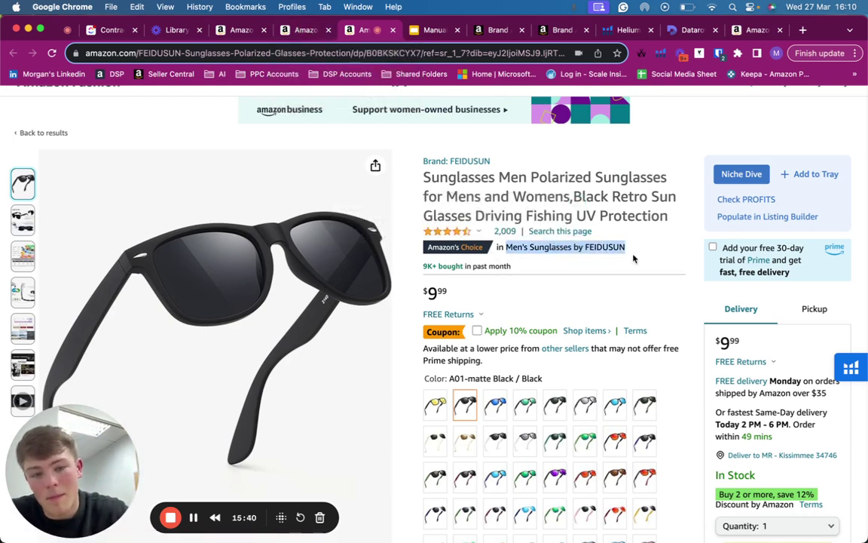
left_click(608, 250)
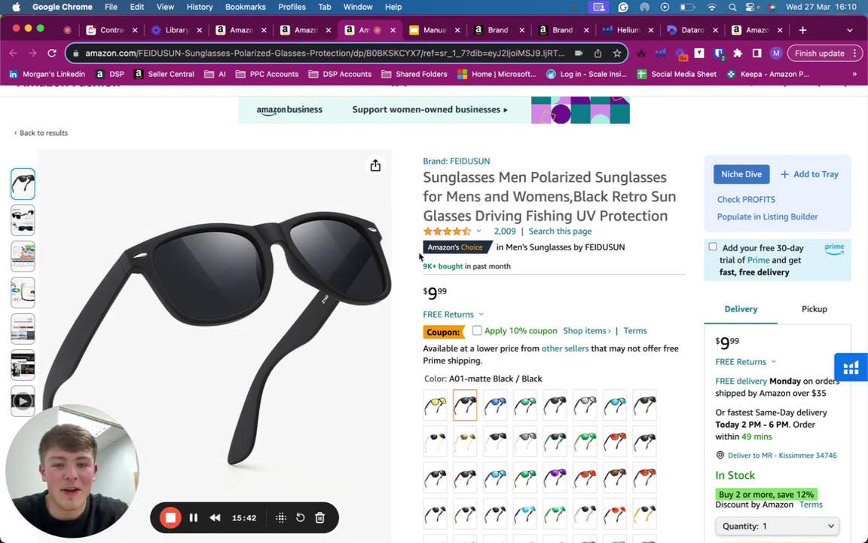
mouse_move(455, 247)
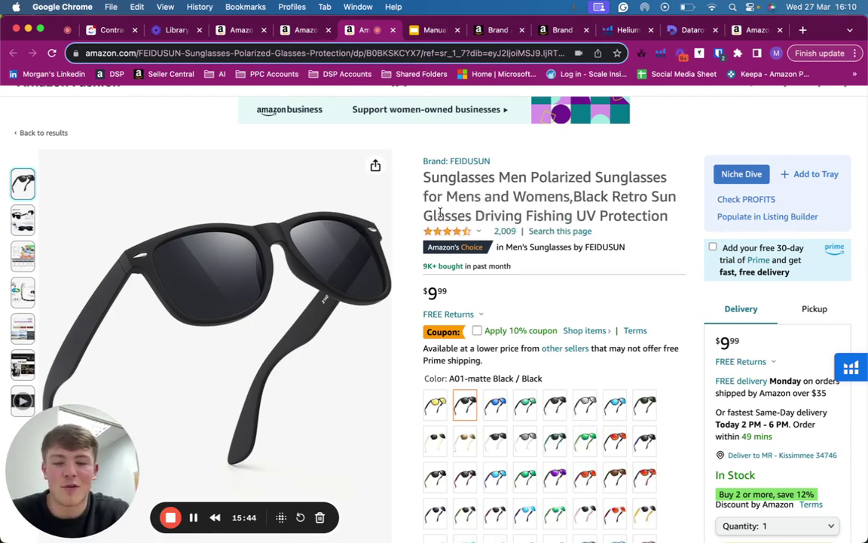
scroll(440, 212, "down", 1)
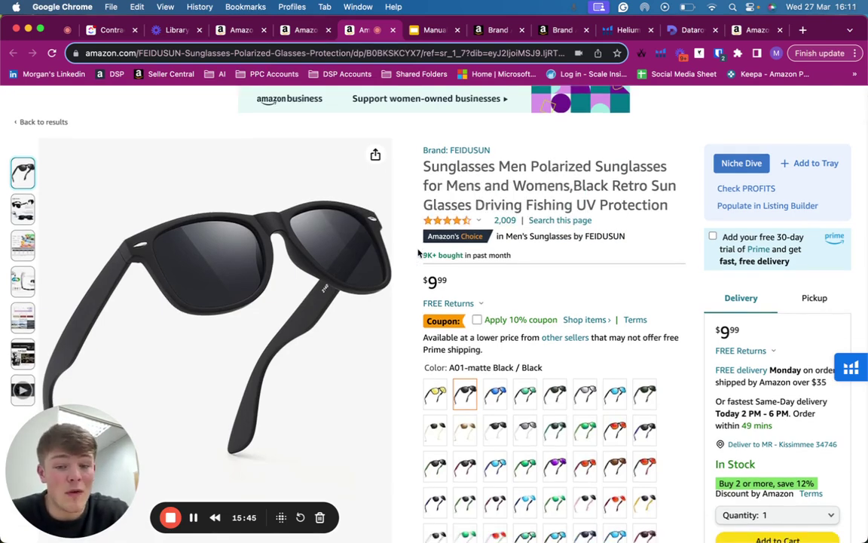
Switch to the Foster Grant Sun Luv sunglasses listing and review its gallery images and product video thumbnail
left_click(300, 31)
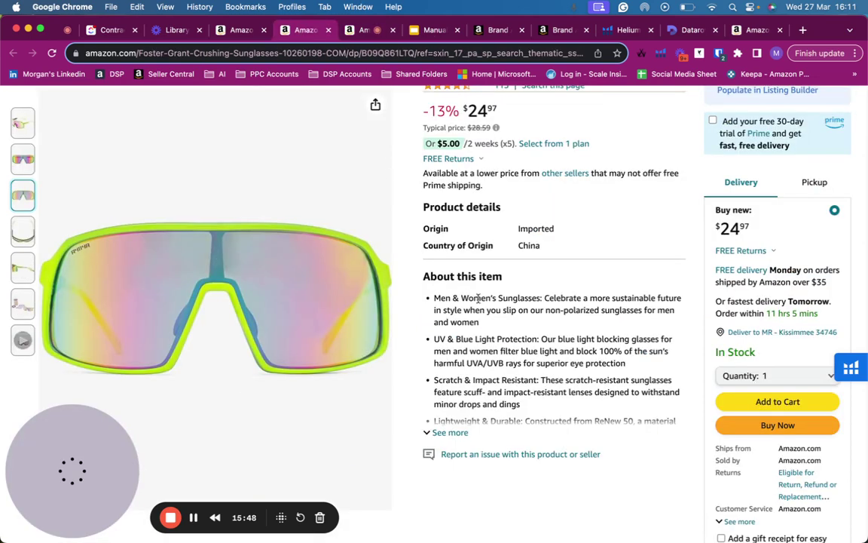
scroll(467, 249, "up", 3)
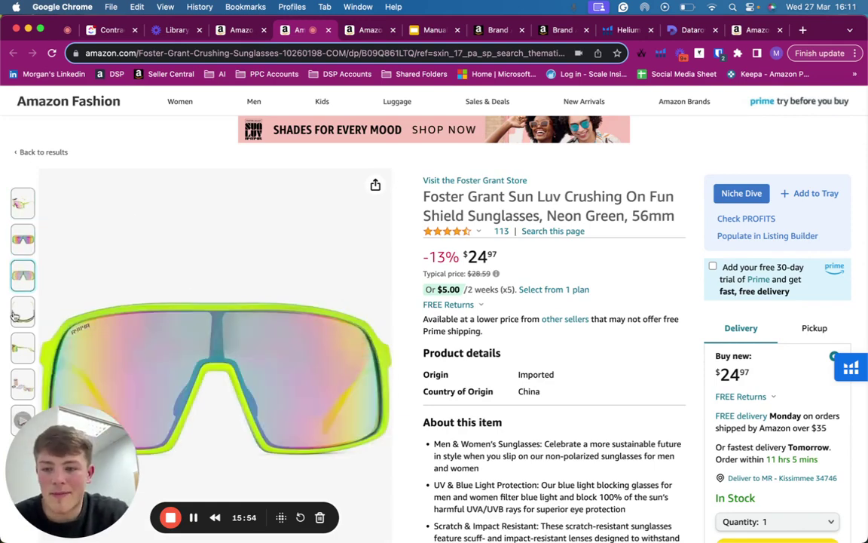
mouse_move(16, 359)
scroll(16, 359, "down", 2)
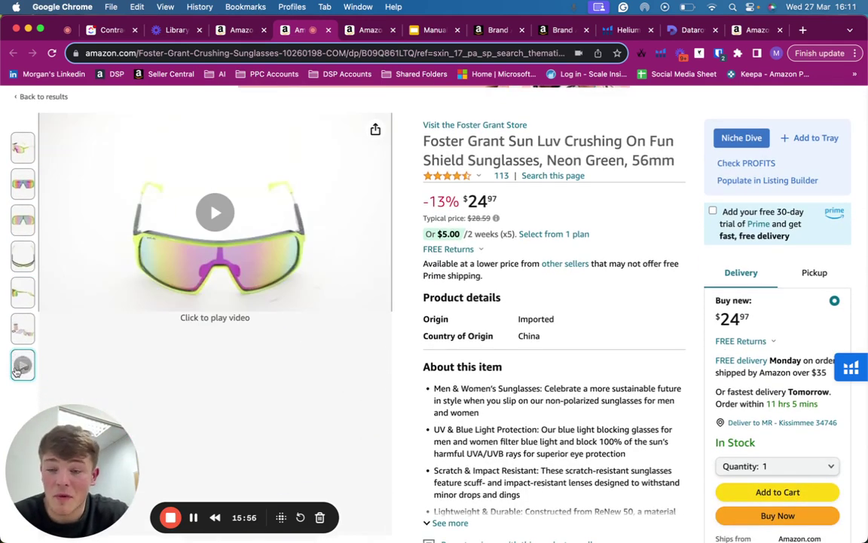
mouse_move(23, 333)
mouse_move(20, 228)
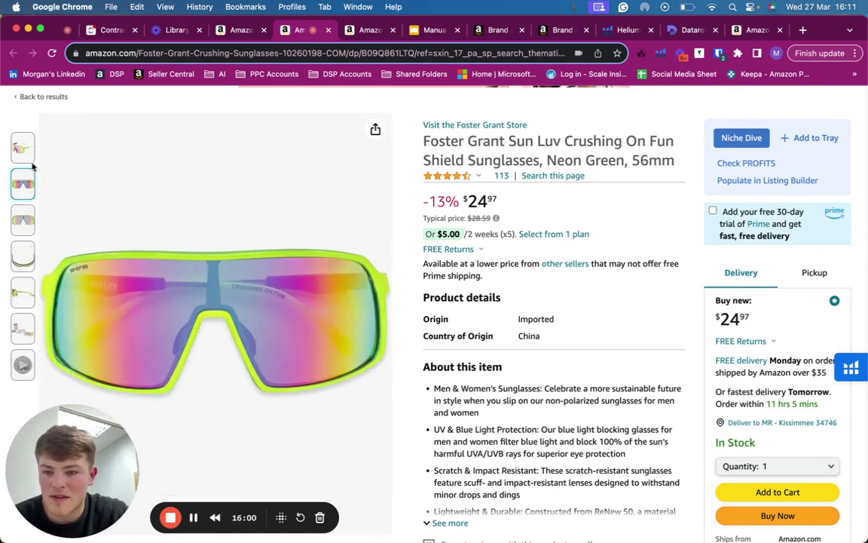
mouse_move(31, 149)
mouse_move(29, 189)
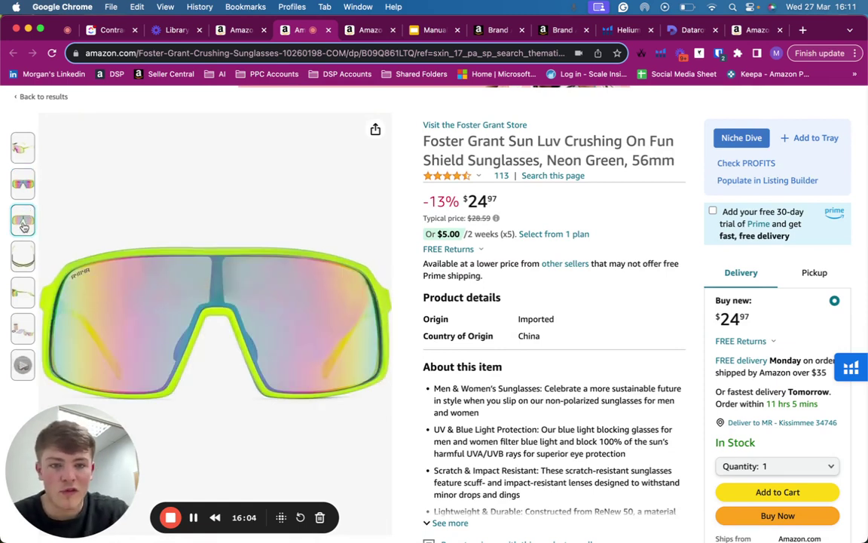
Review the Foster Grant sunglasses listing's title and expand its About this item bullet points
double_click(628, 159)
left_click(625, 160)
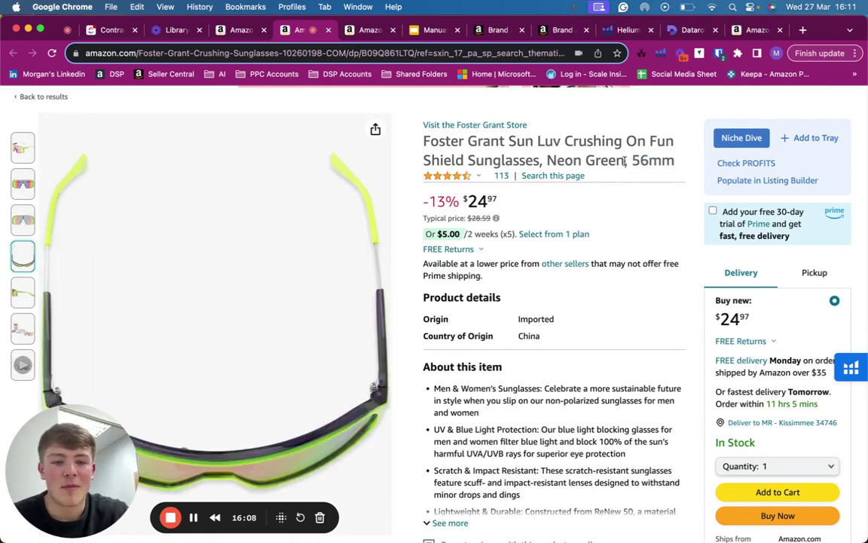
left_click_drag(625, 160, 469, 140)
left_click(470, 139)
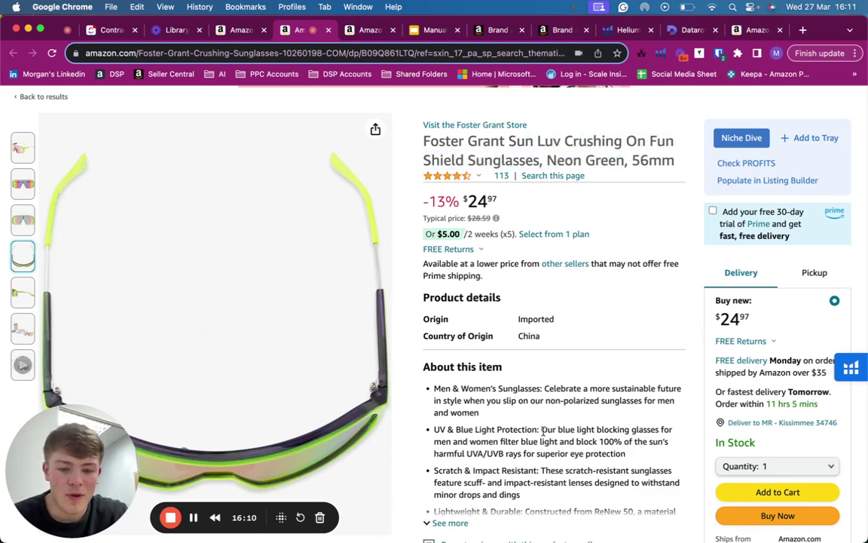
scroll(545, 413, "down", 1)
scroll(545, 412, "down", 1)
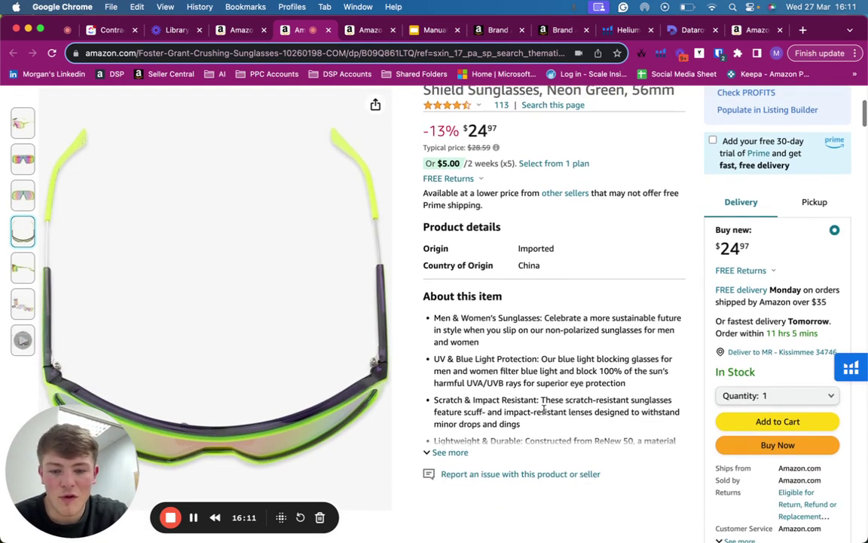
left_click(443, 455)
scroll(476, 342, "up", 2)
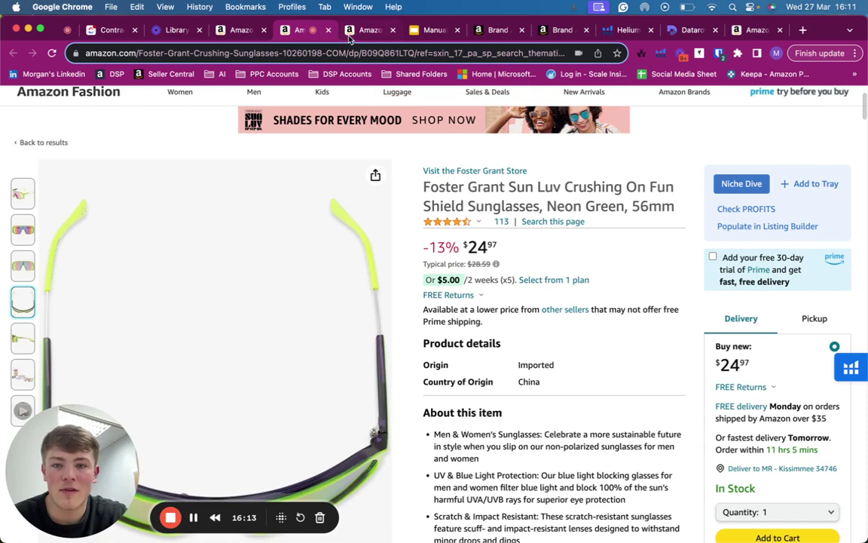
Switch to the FEIDUSUN listing and examine its Show Details and Product Parameter images and its colour options
left_click(350, 32)
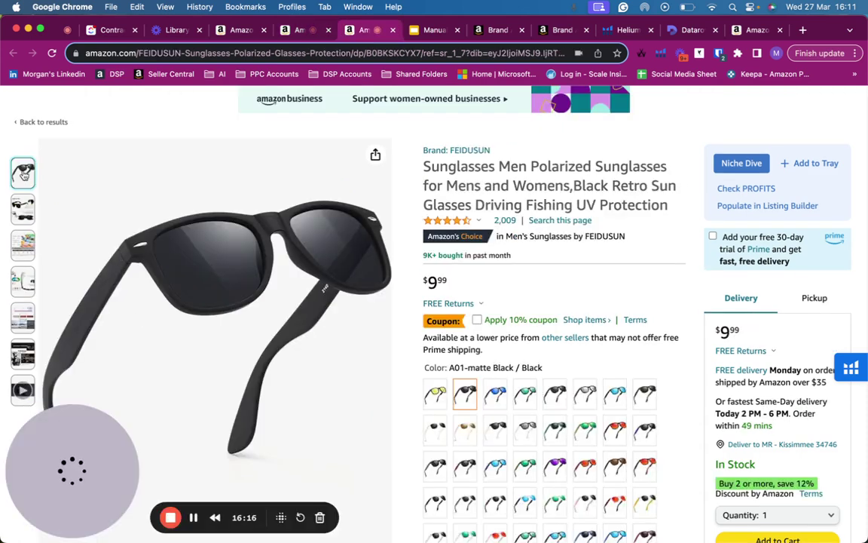
mouse_move(24, 207)
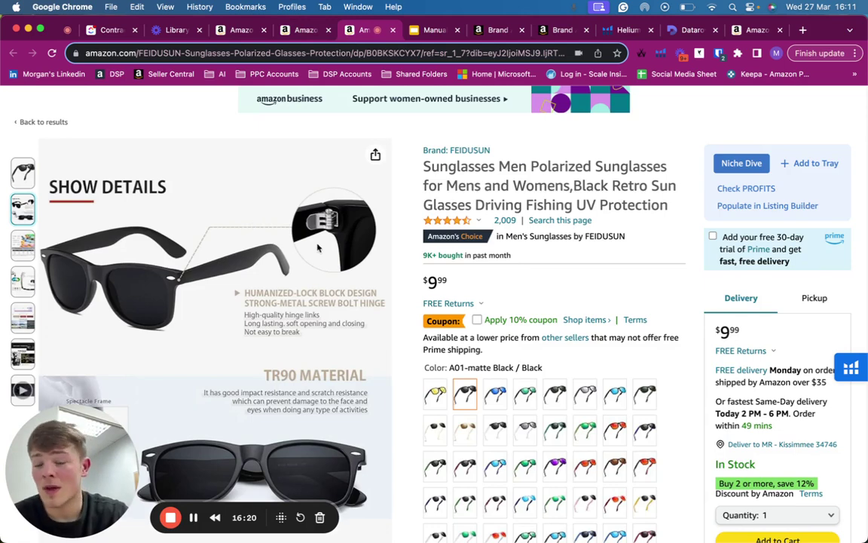
scroll(318, 249, "down", 3)
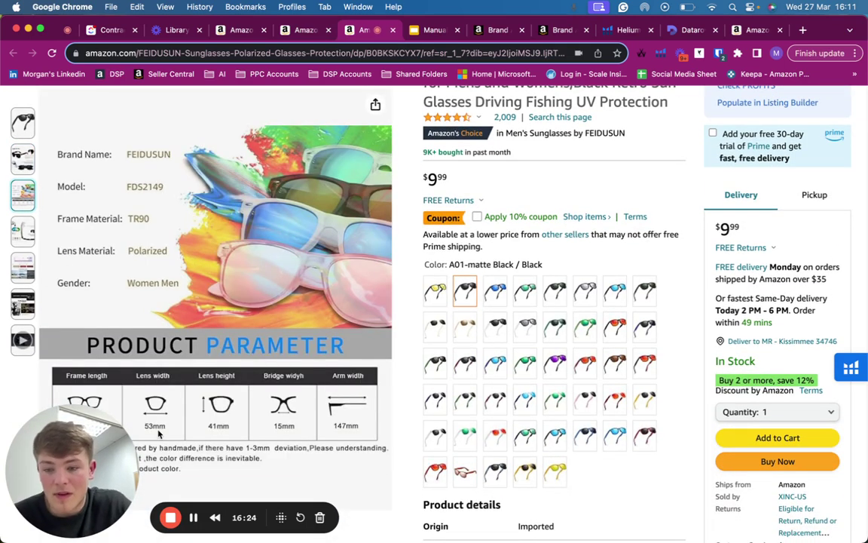
scroll(151, 332, "down", 2)
scroll(315, 294, "up", 5)
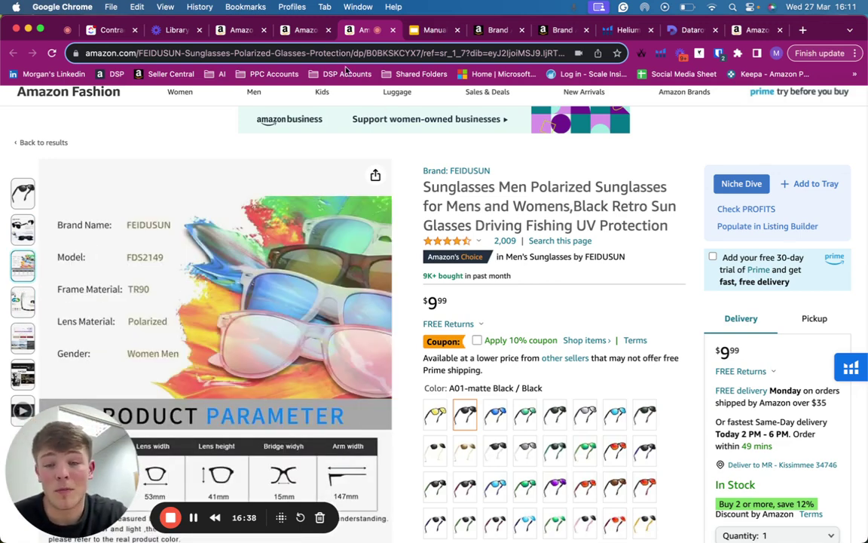
Compare the Foster Grant listing with the FEIDUSUN one, viewing FEIDUSUN's gallery through to the ultraviolet and polarized lens graphic
left_click(287, 30)
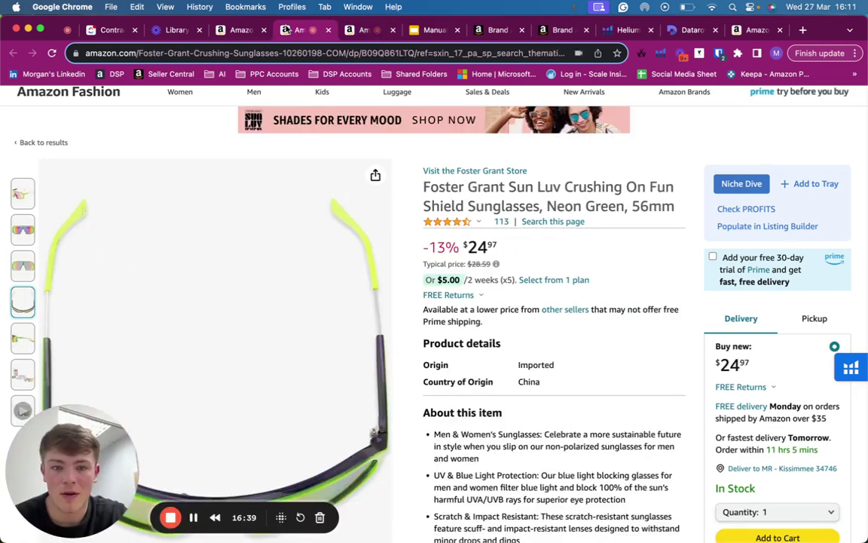
left_click(364, 33)
mouse_move(321, 92)
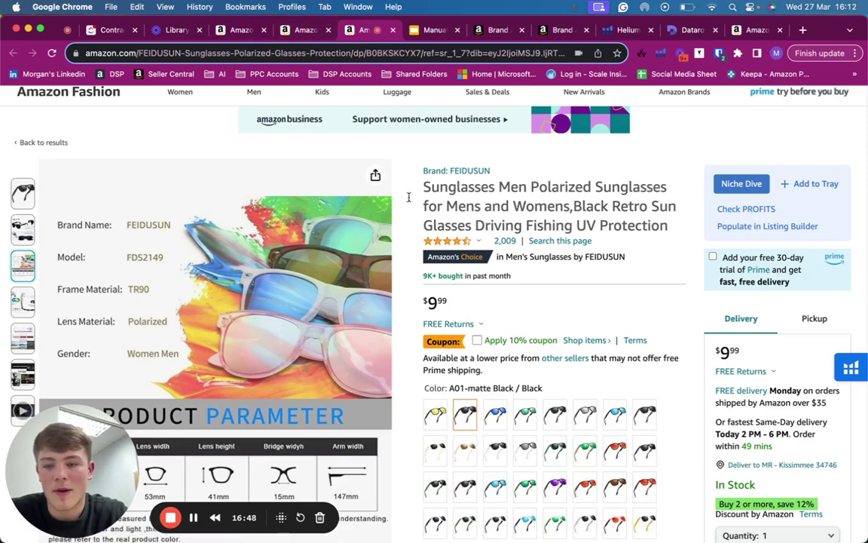
mouse_move(25, 199)
mouse_move(24, 231)
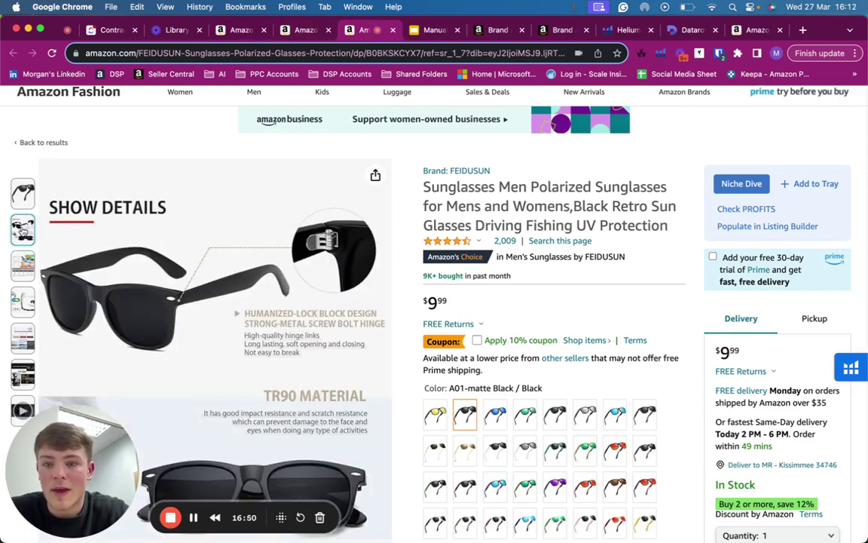
mouse_move(23, 338)
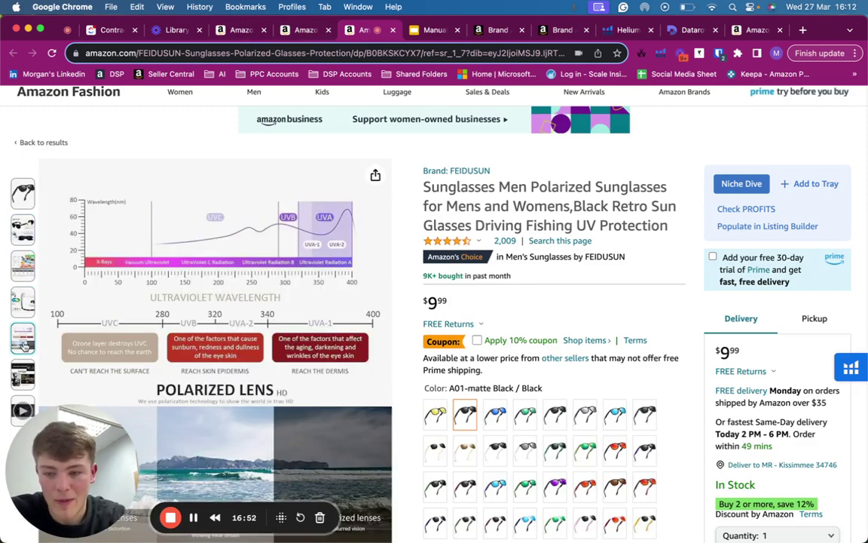
Return to the Foster Grant listing and review its front-view gallery images and bullet points
left_click(280, 32)
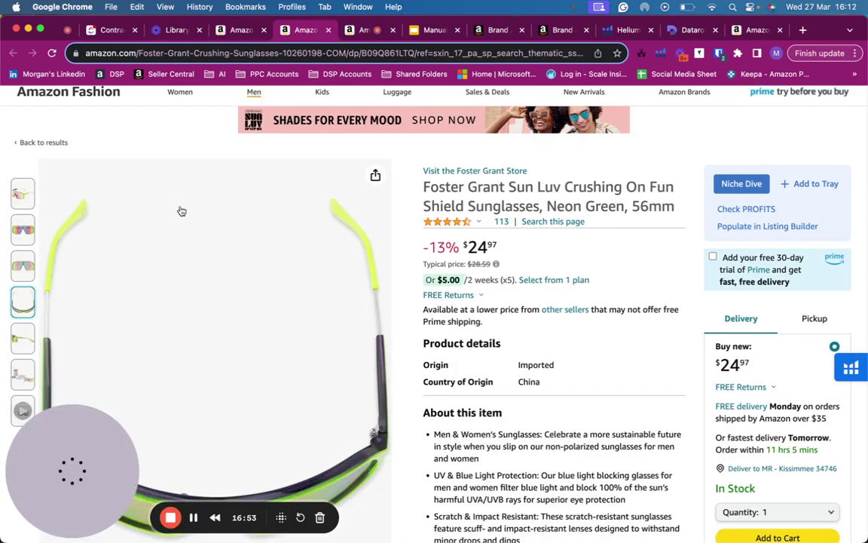
mouse_move(24, 236)
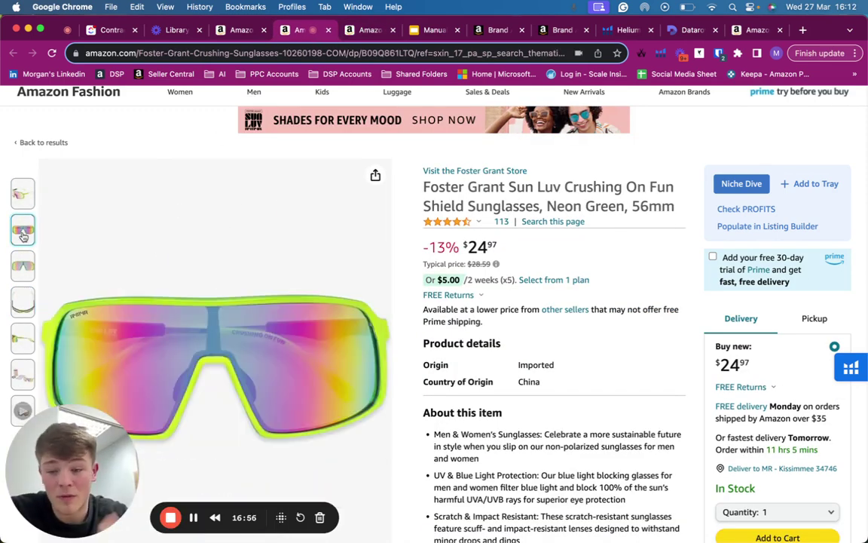
mouse_move(23, 265)
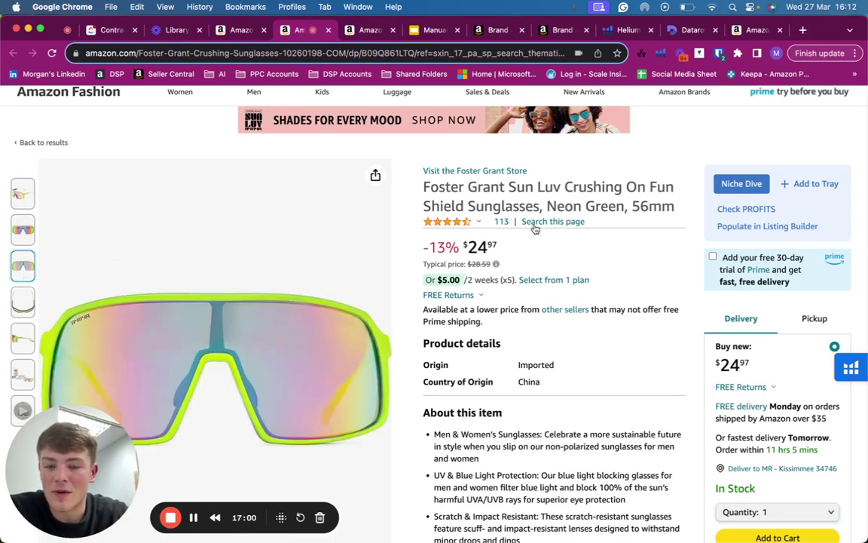
scroll(534, 225, "down", 1)
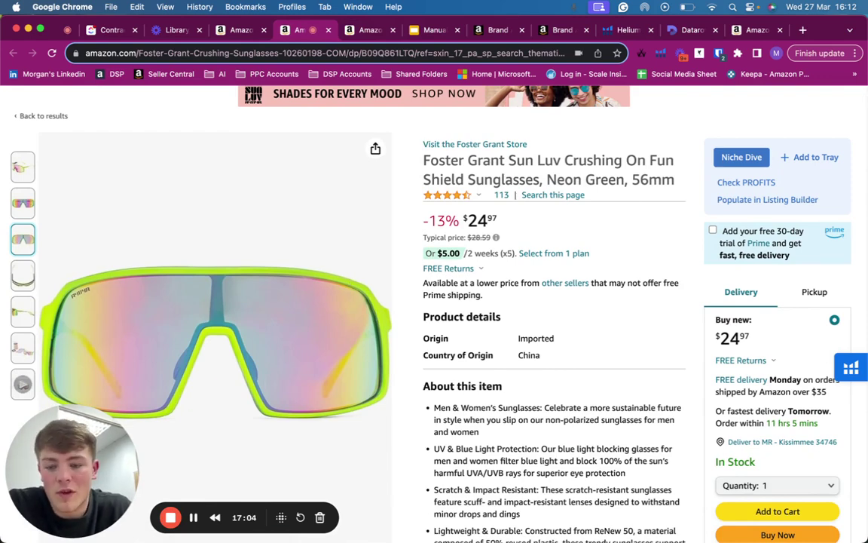
left_click(194, 518)
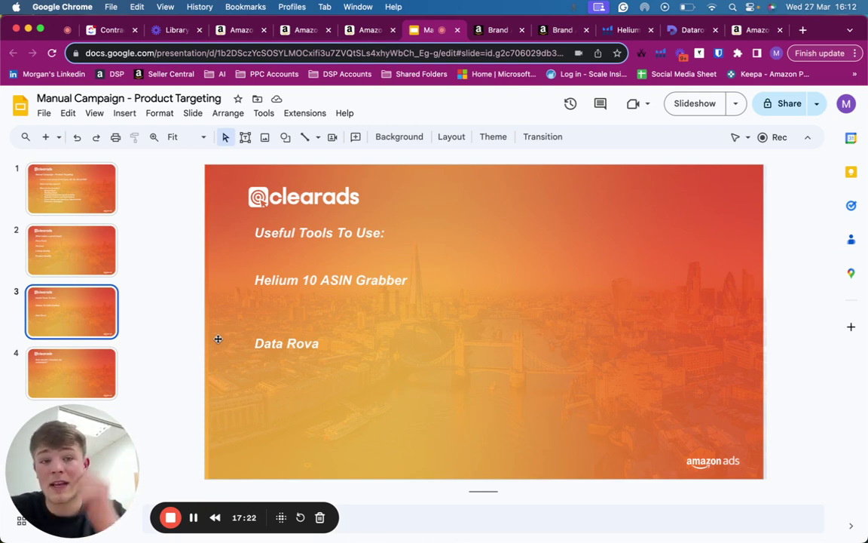
From the Helium 10 ASIN Grabber entry on the tools slide, switch to the mens sunglasses search results and open the Helium 10 extension
left_click(338, 282)
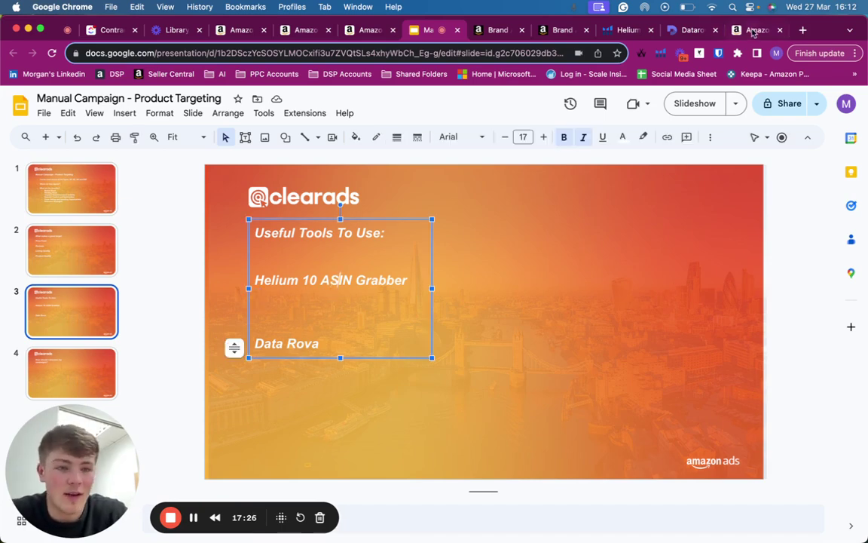
left_click(753, 31)
scroll(519, 201, "down", 3)
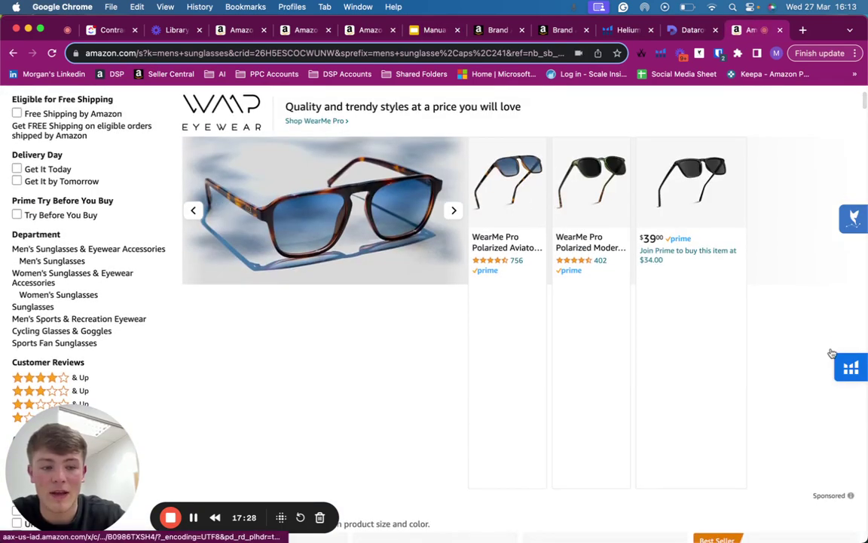
left_click(848, 366)
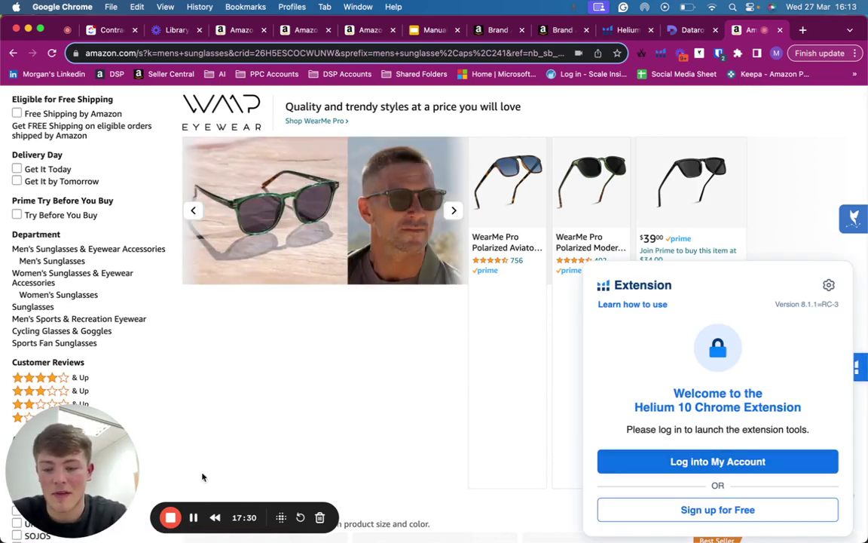
left_click(193, 517)
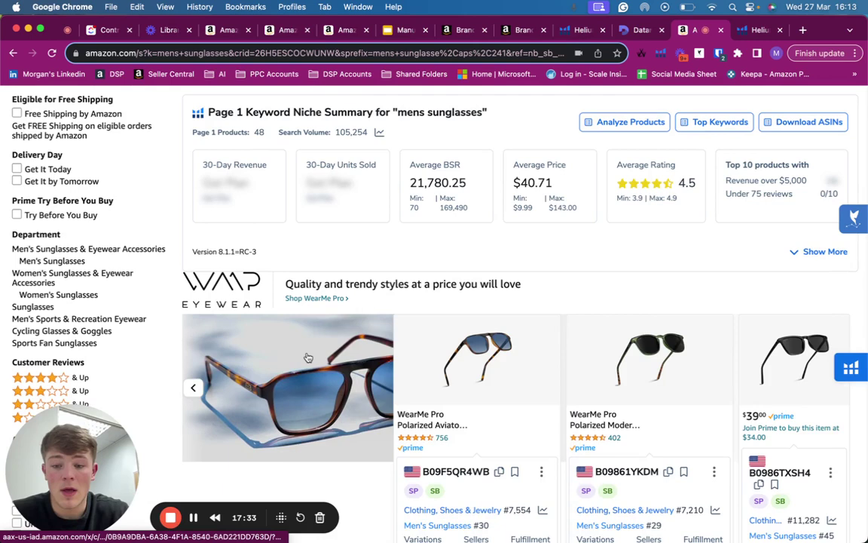
Examine the keyword niche summary for "mens sunglasses" and the ASIN details beneath the WearMe Pro sponsored products
scroll(307, 357, "down", 2)
scroll(307, 357, "up", 5)
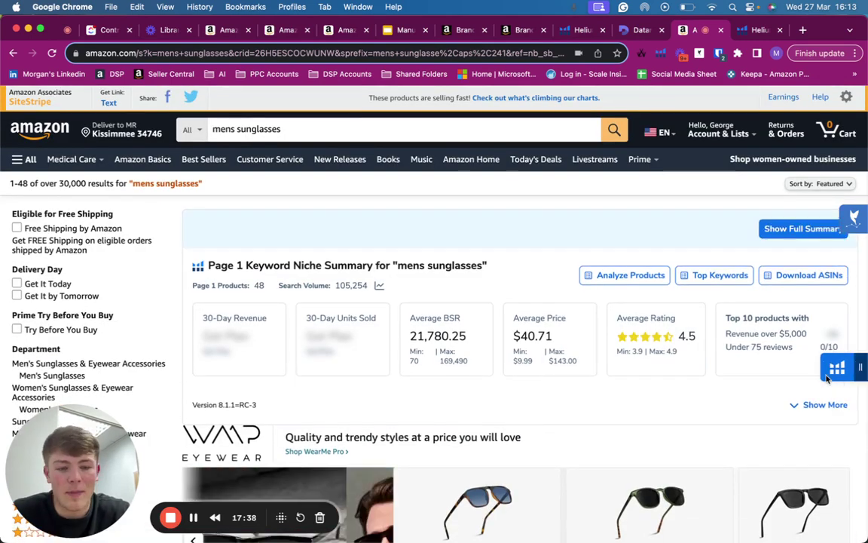
scroll(827, 379, "down", 5)
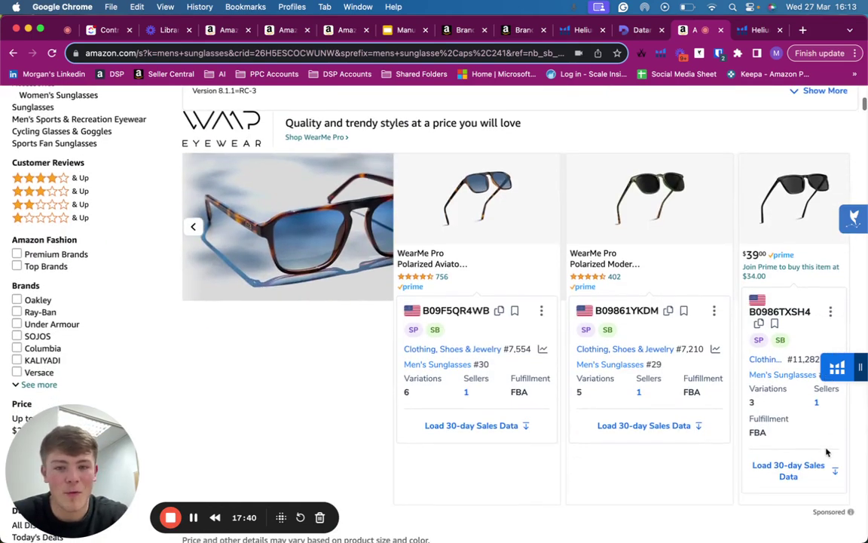
scroll(825, 448, "up", 3)
scroll(826, 448, "up", 4)
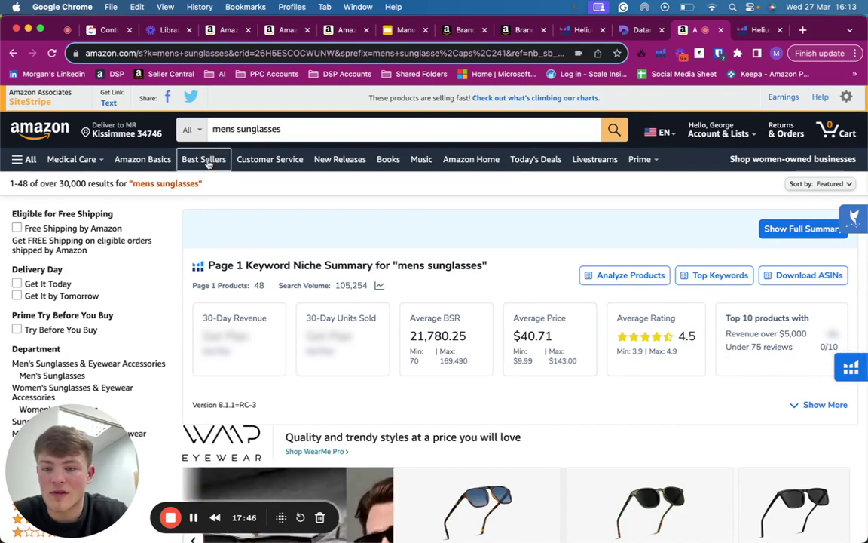
View the Helium 10 extension's ASIN Grabber option and the keyword suggestions for "mens sunglasses", then close them
mouse_move(851, 367)
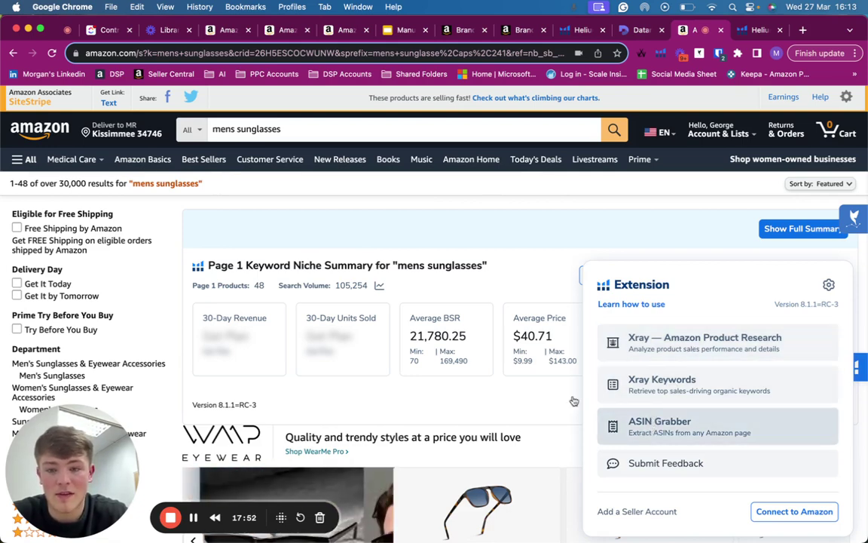
left_click(240, 130)
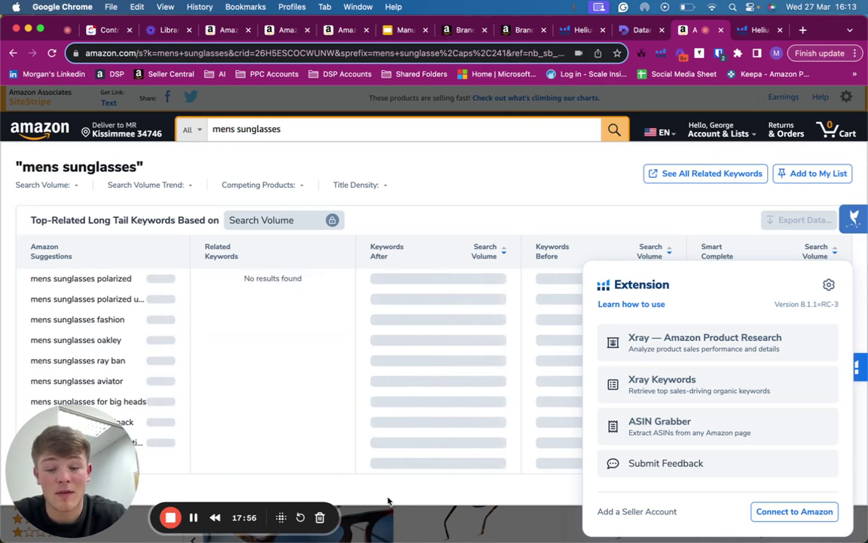
left_click(365, 464)
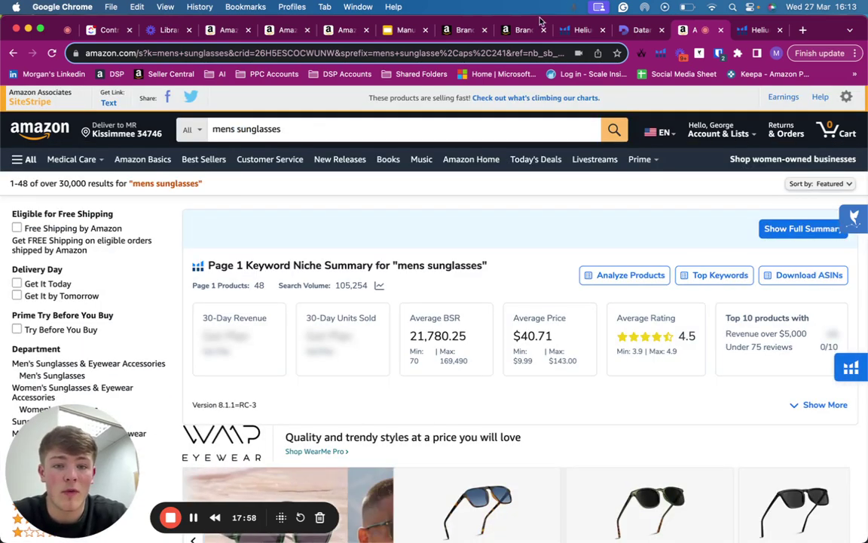
Switch to Seller Central's Top Search Terms report and examine the sunglasses terms' frequency ranks, top clicked brands, categories and products
left_click(456, 31)
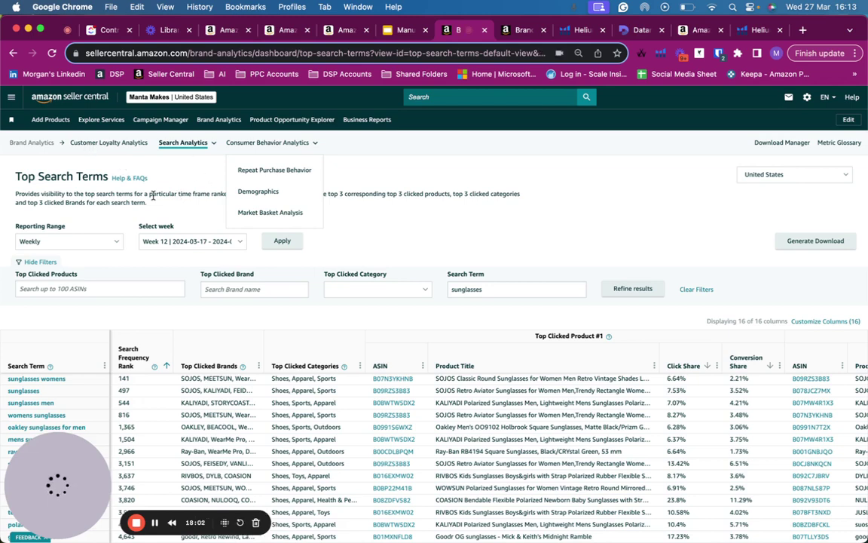
left_click(475, 289)
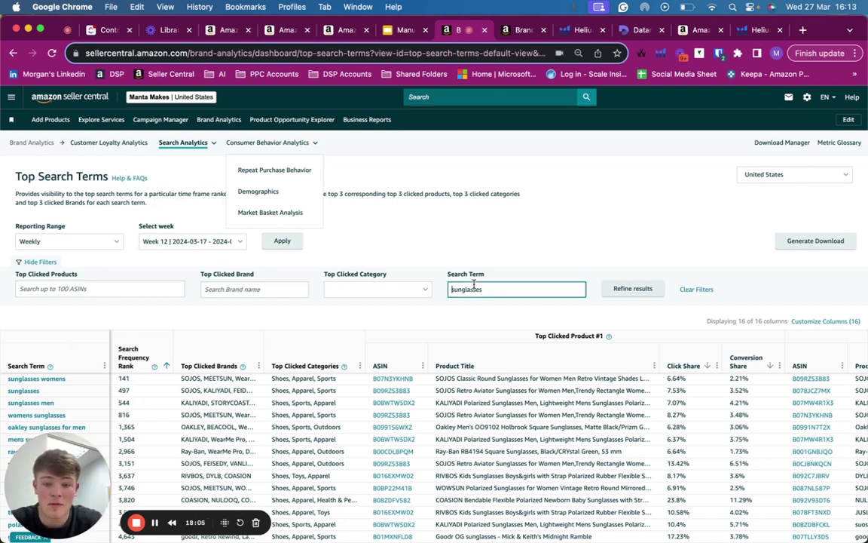
double_click(475, 289)
scroll(104, 312, "down", 3)
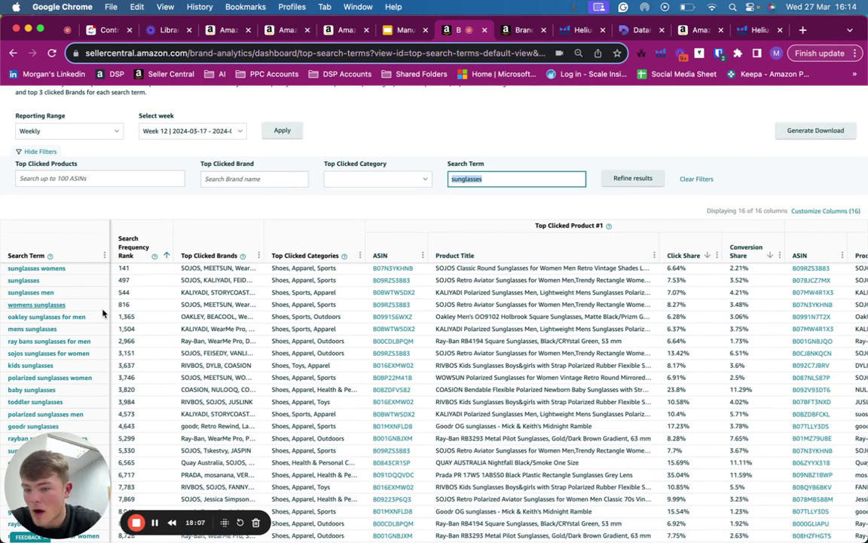
scroll(98, 302, "down", 2)
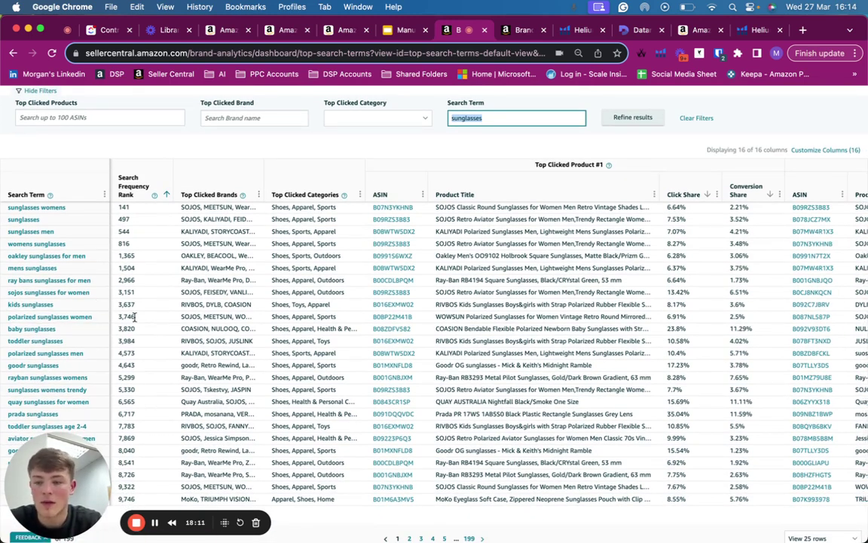
scroll(282, 324, "right", 3)
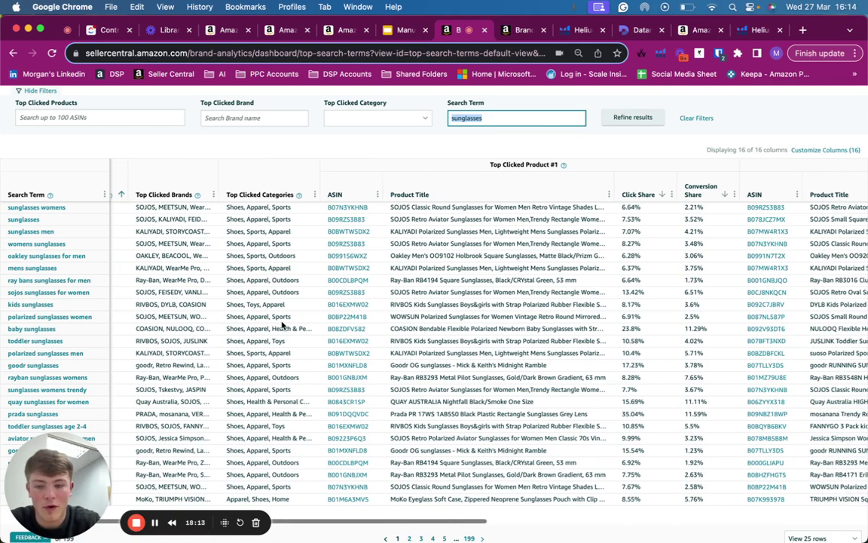
left_click_drag(136, 314, 232, 312)
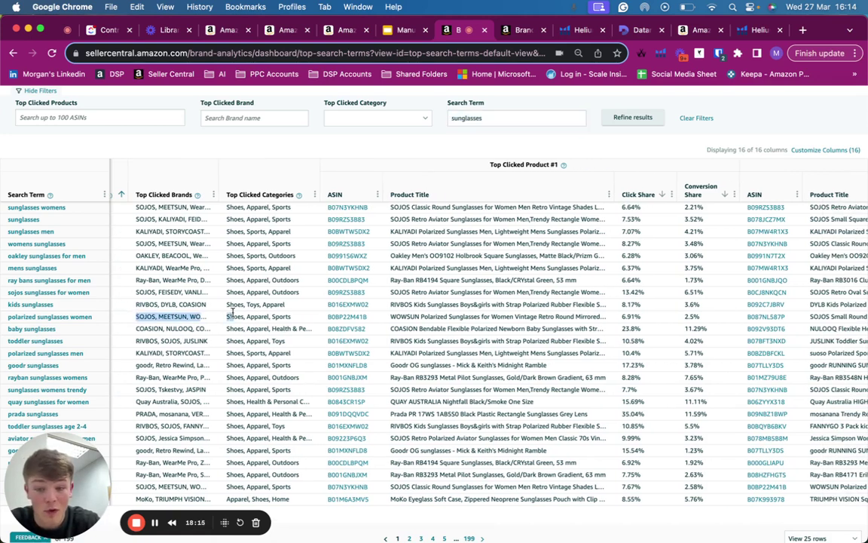
scroll(229, 310, "left", 2)
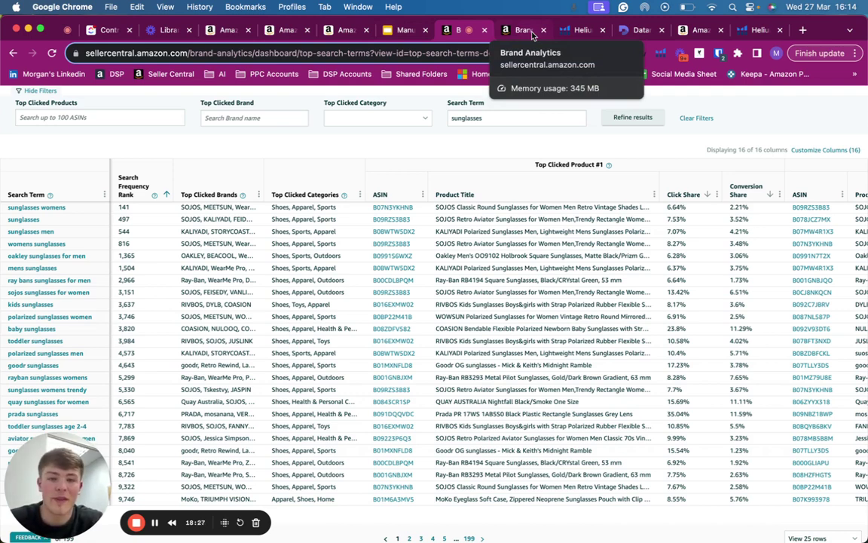
Switch to the mens sunglasses search results, run Helium 10's ASIN Grabber on them and export the product list as an XLSX file
left_click(699, 30)
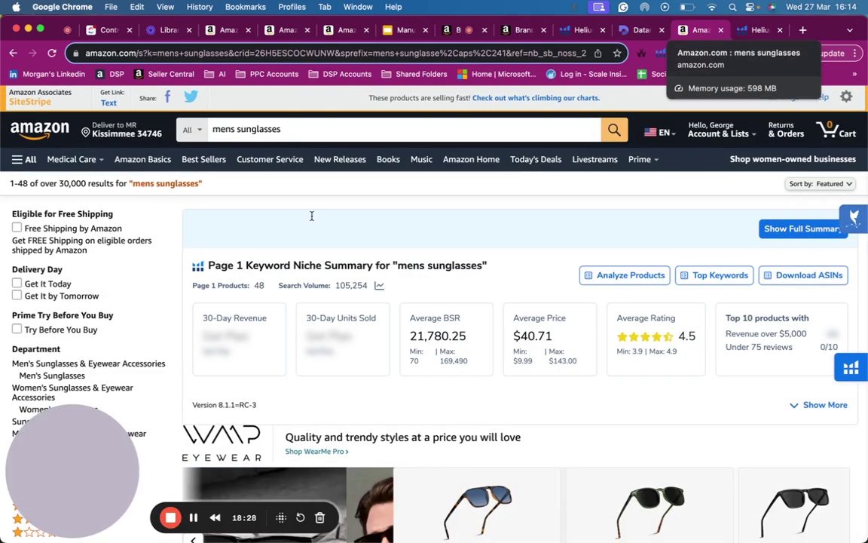
left_click(851, 368)
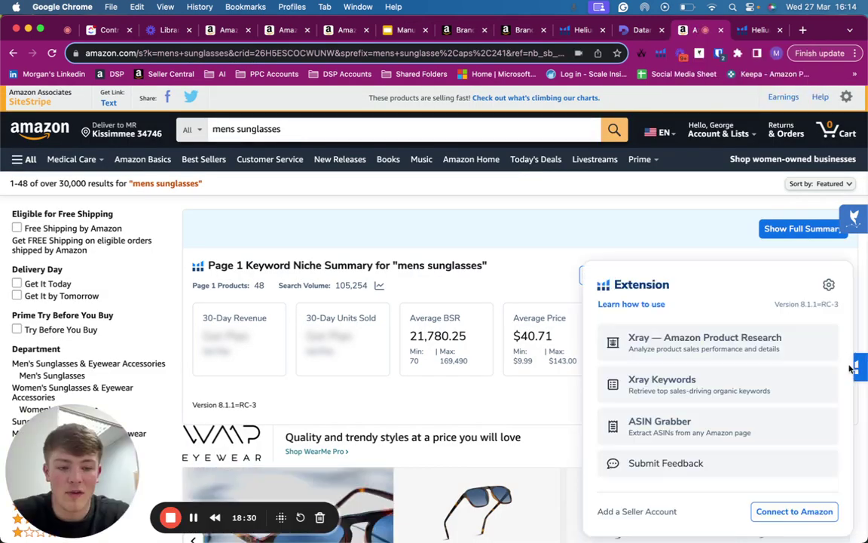
left_click(740, 424)
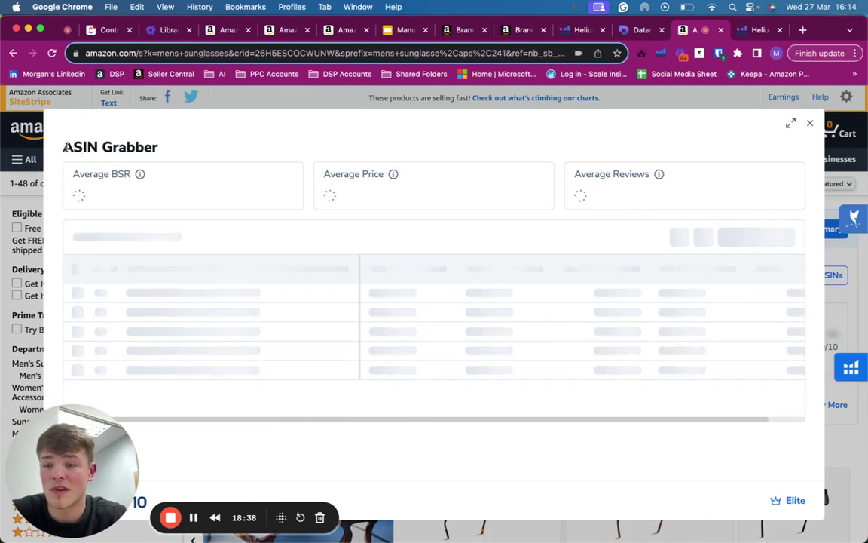
left_click_drag(74, 148, 104, 148)
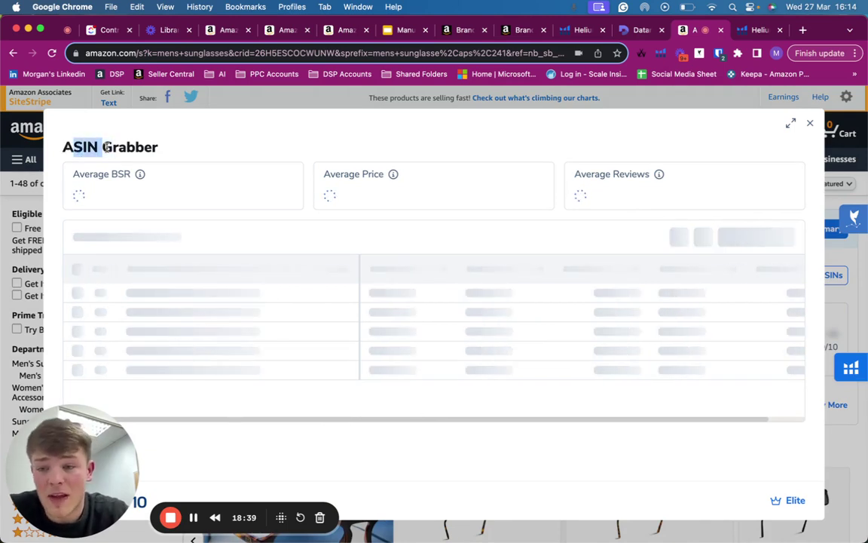
left_click(180, 159)
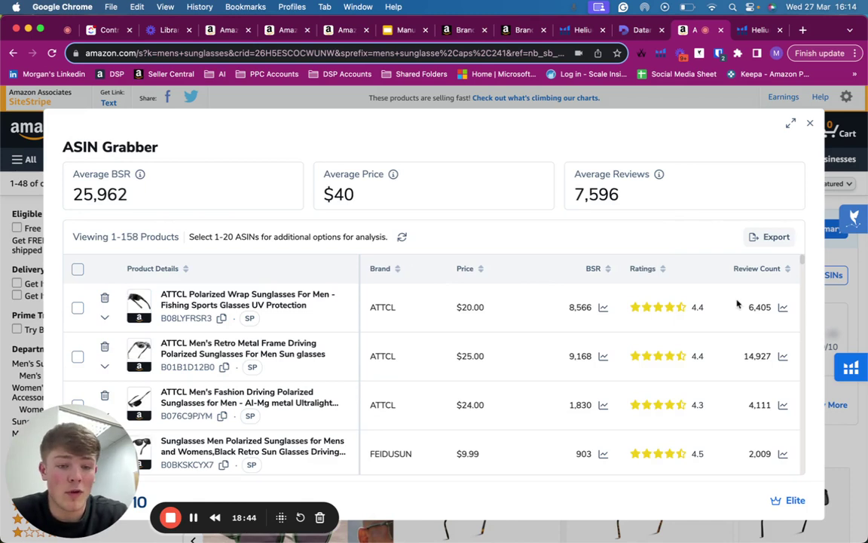
left_click(777, 237)
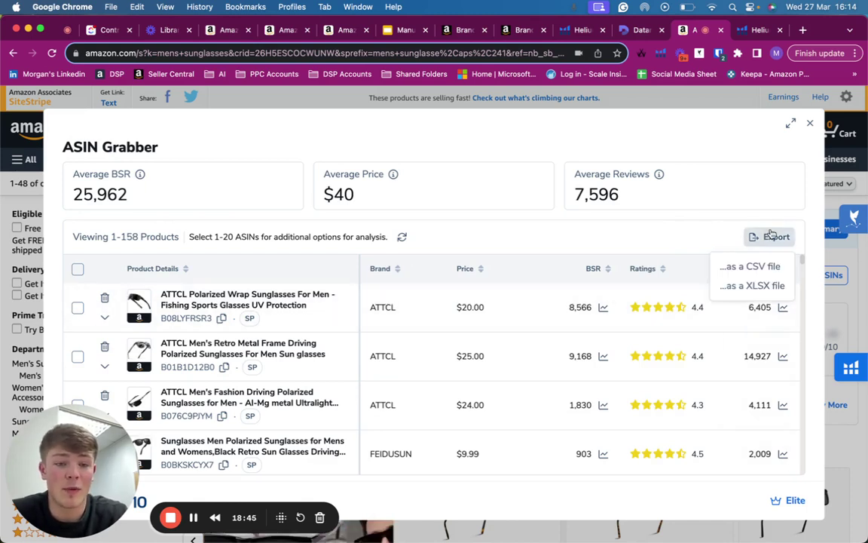
left_click(753, 286)
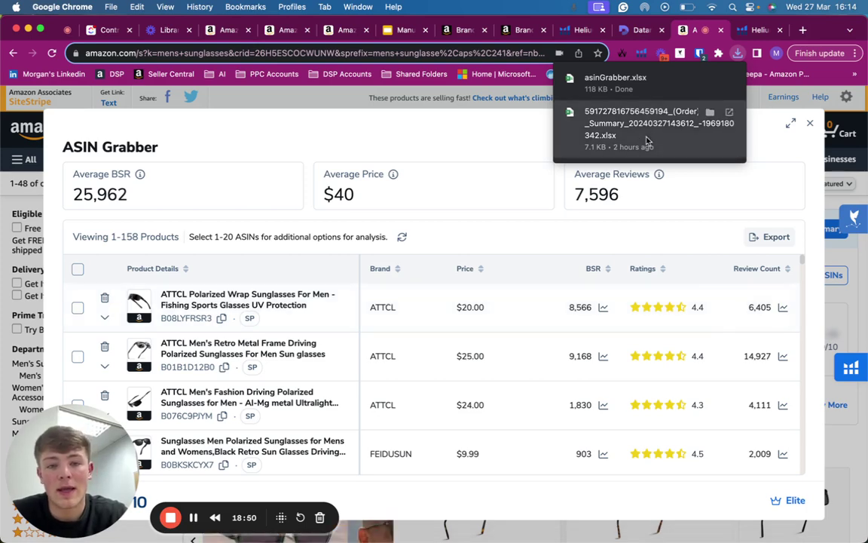
Import asinGrabber.xlsx into the blank Google Sheets spreadsheet using the Replace spreadsheet import location
left_click(195, 519)
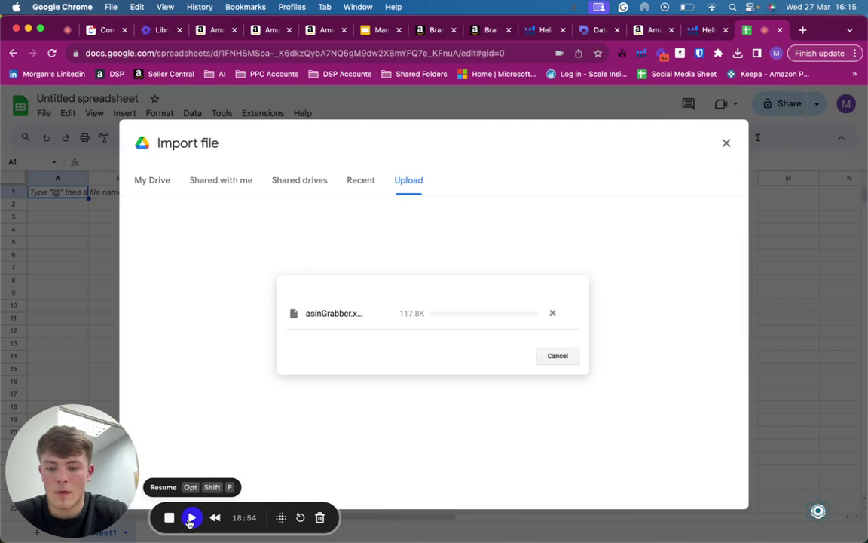
left_click(193, 517)
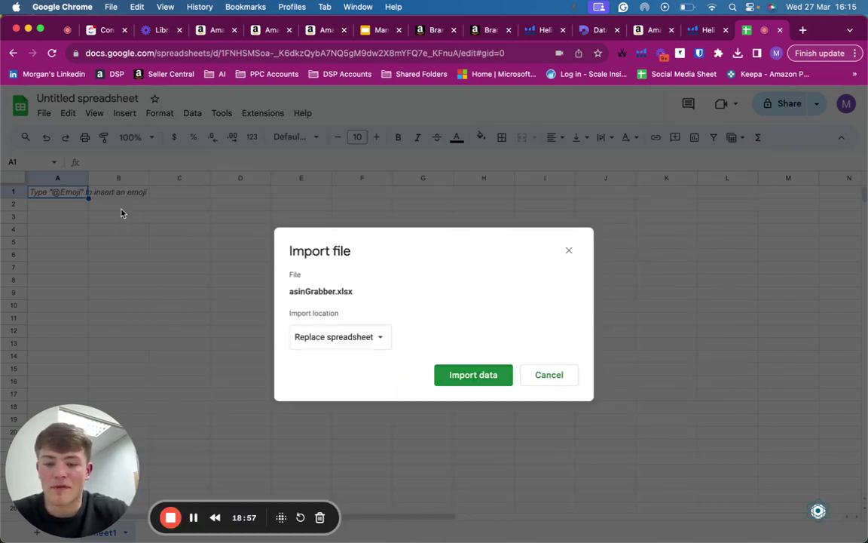
left_click(490, 375)
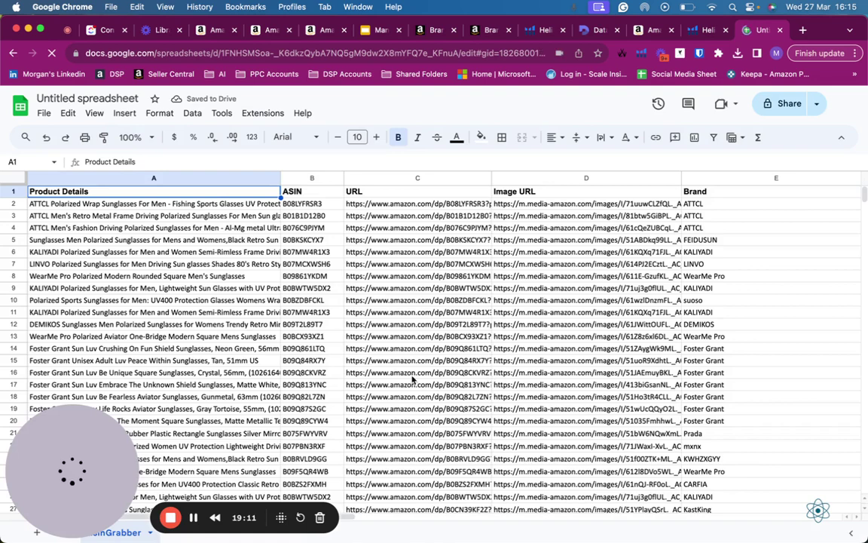
Add a filter to the header row of the imported ASIN data
scroll(612, 249, "right", 5)
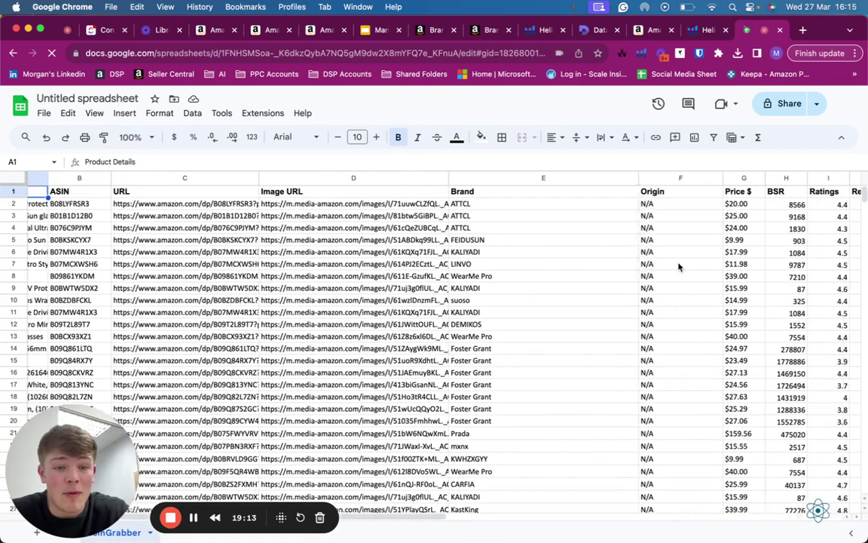
scroll(678, 267, "right", 2)
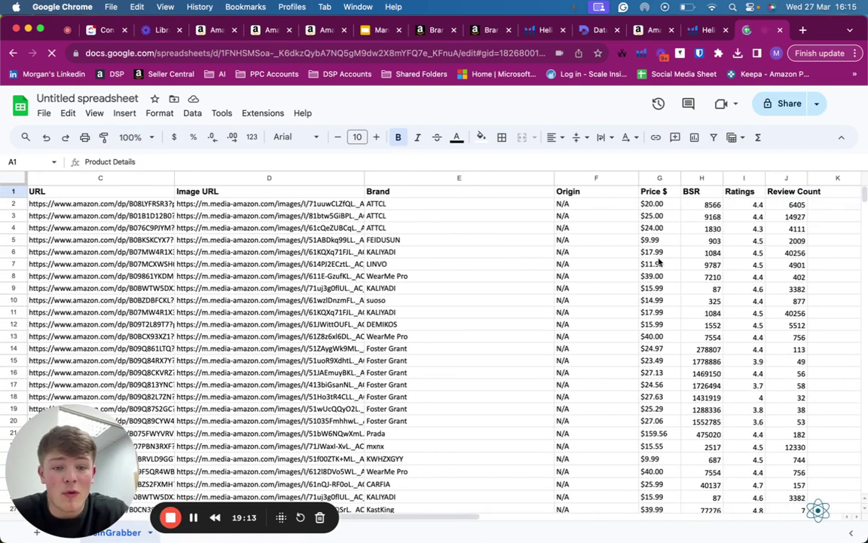
left_click(13, 204)
left_click(13, 192)
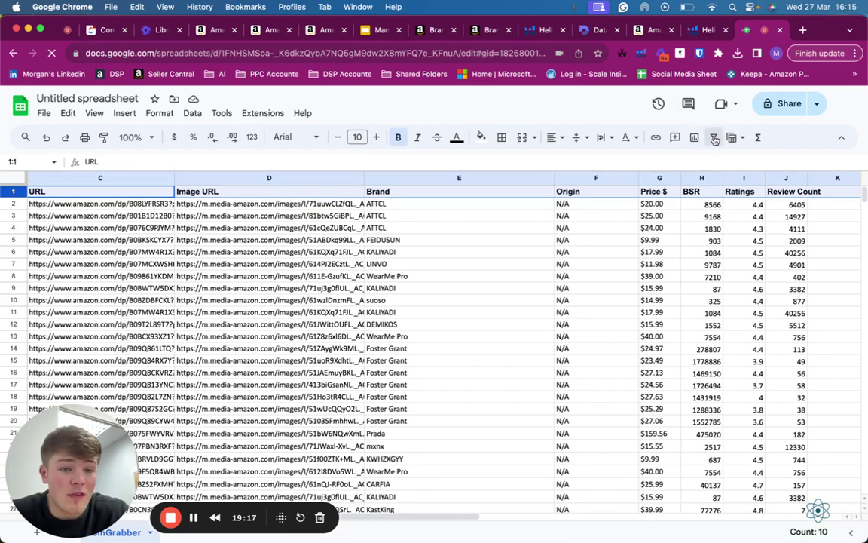
left_click(713, 138)
Try to filter the Price $ column with the condition Greater than $20
left_click(674, 191)
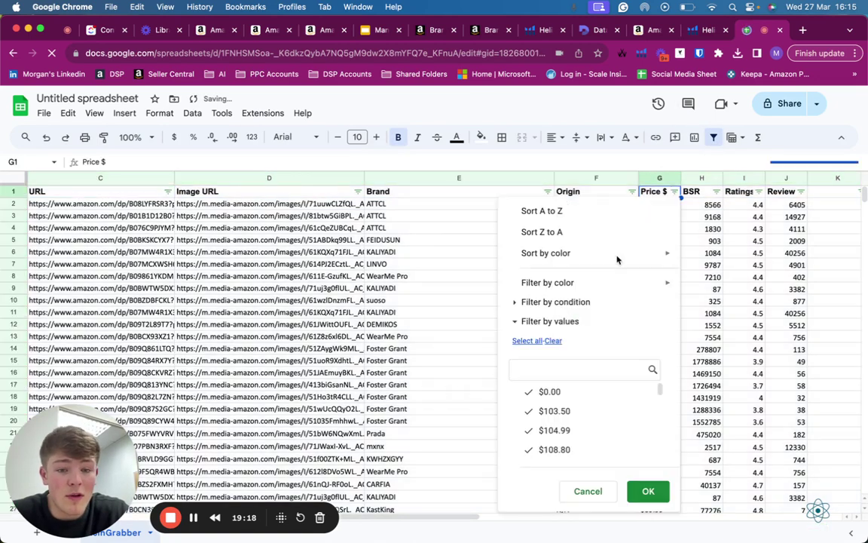
left_click(558, 302)
left_click(561, 326)
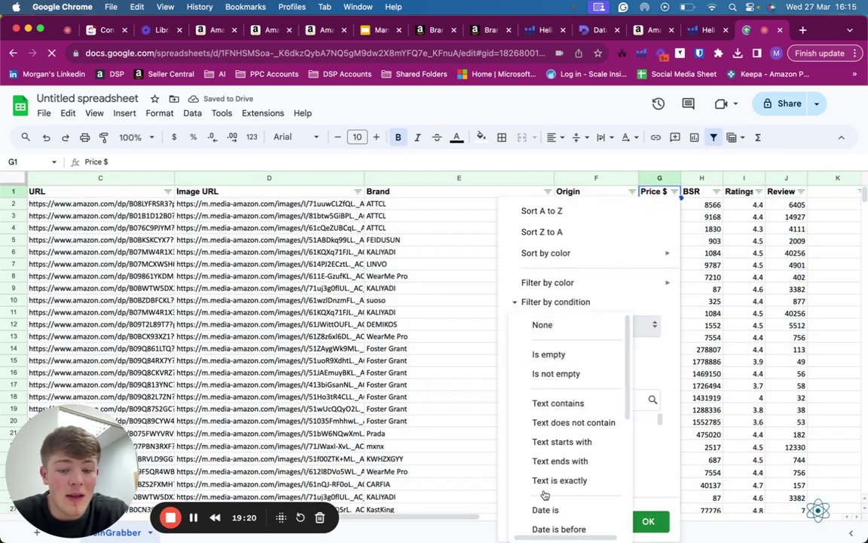
scroll(545, 495, "down", 5)
left_click(564, 409)
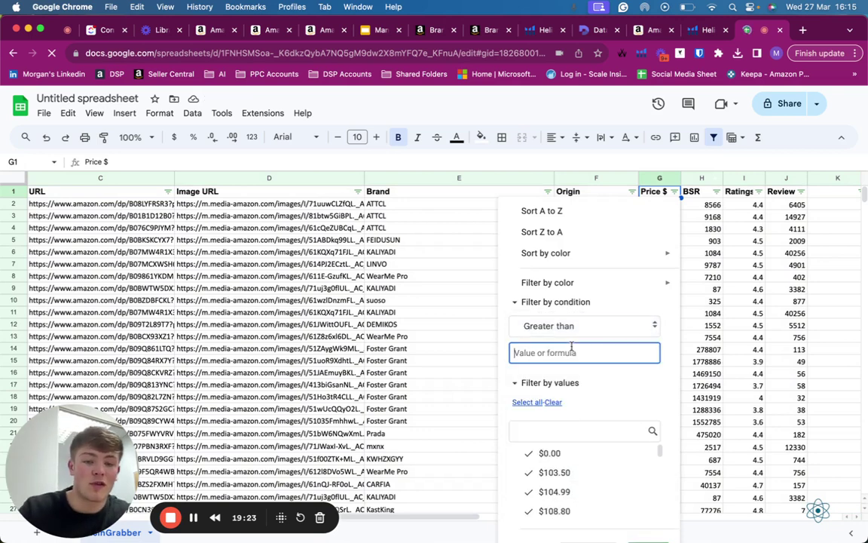
type("20")
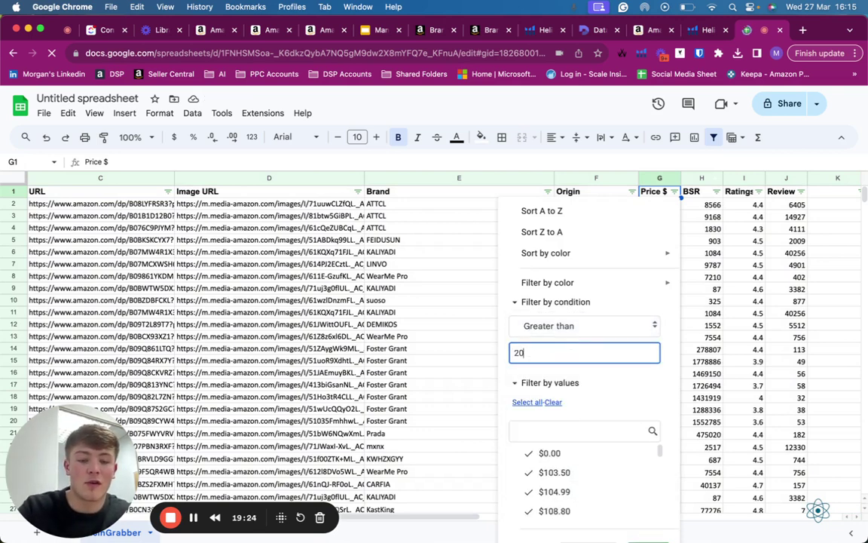
left_click(510, 349)
type("$")
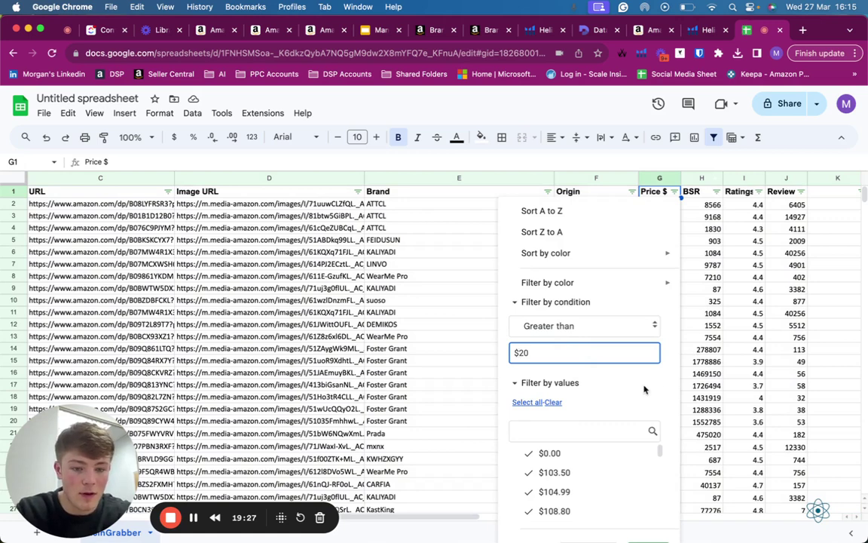
left_click(645, 387)
left_click(743, 349)
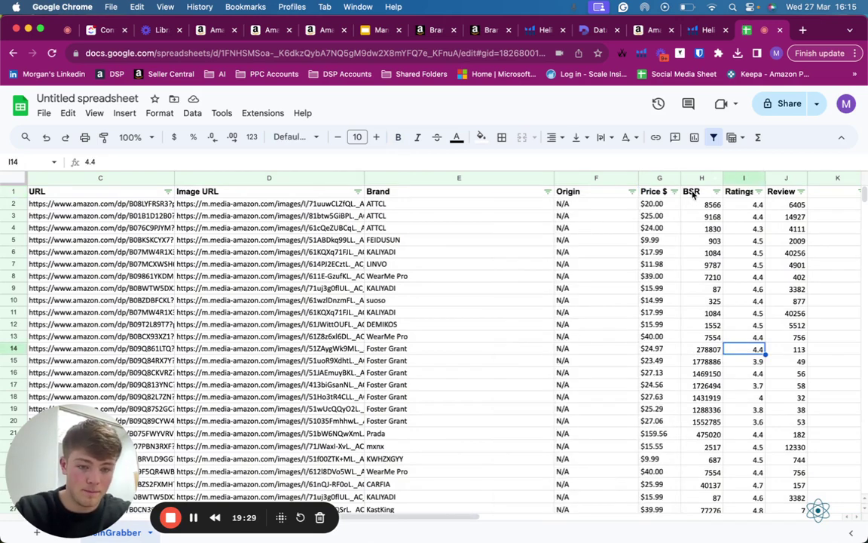
Reopen the Price $ column filter and apply the Greater than condition with the value $20
left_click(674, 190)
left_click(555, 302)
left_click(556, 332)
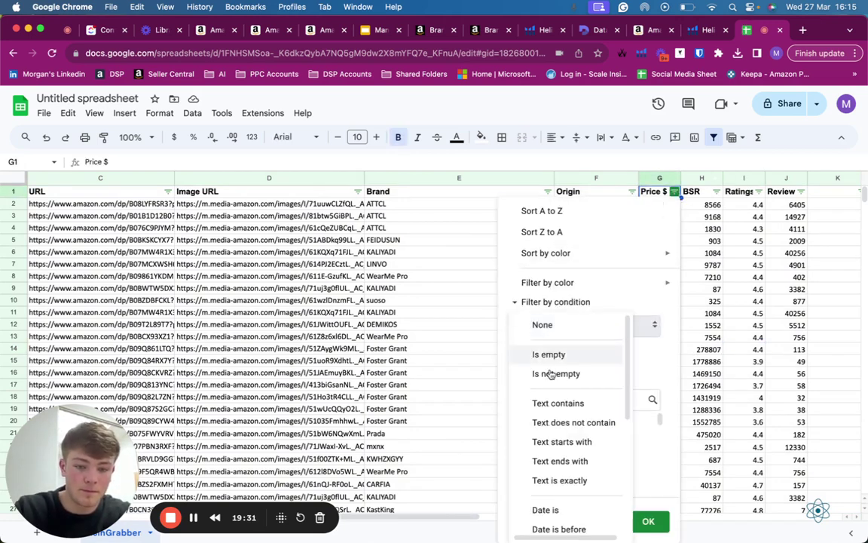
scroll(554, 422, "down", 5)
left_click(562, 392)
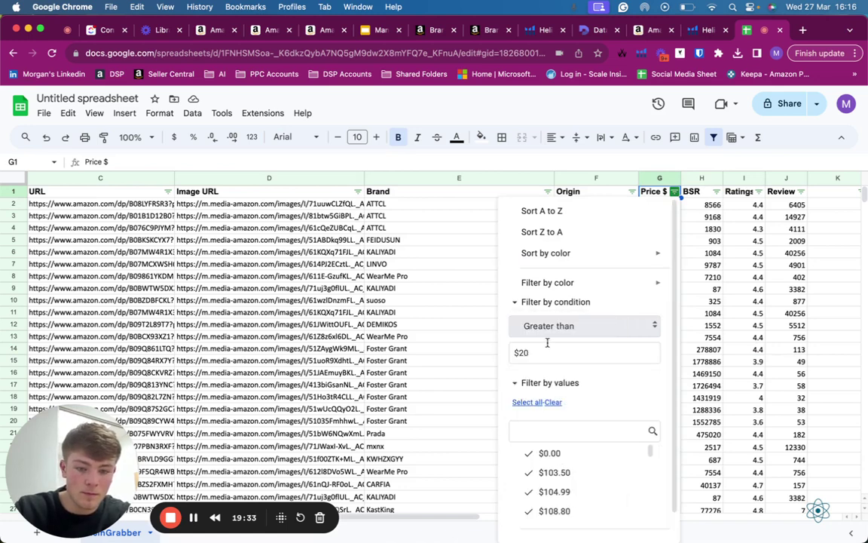
scroll(575, 422, "down", 2)
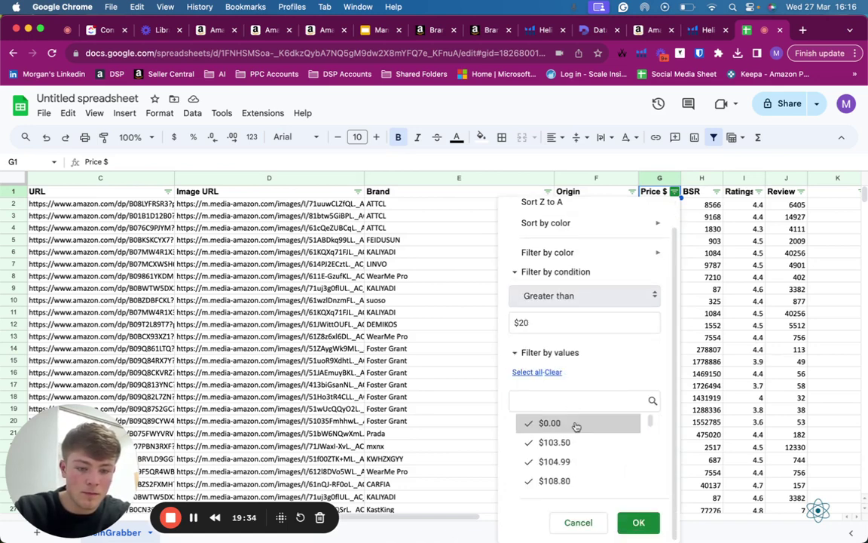
left_click(636, 522)
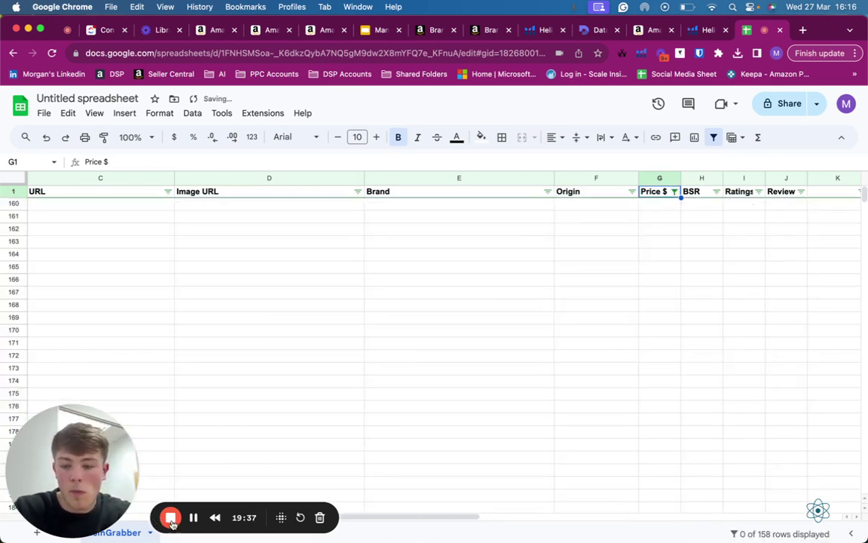
Undo the $20 condition filter on the price column
key("ctrl+z")
key("ctrl+z")
key("ctrl+z")
Set the Price column's filter condition to Greater than 20, without a currency symbol
left_click(674, 192)
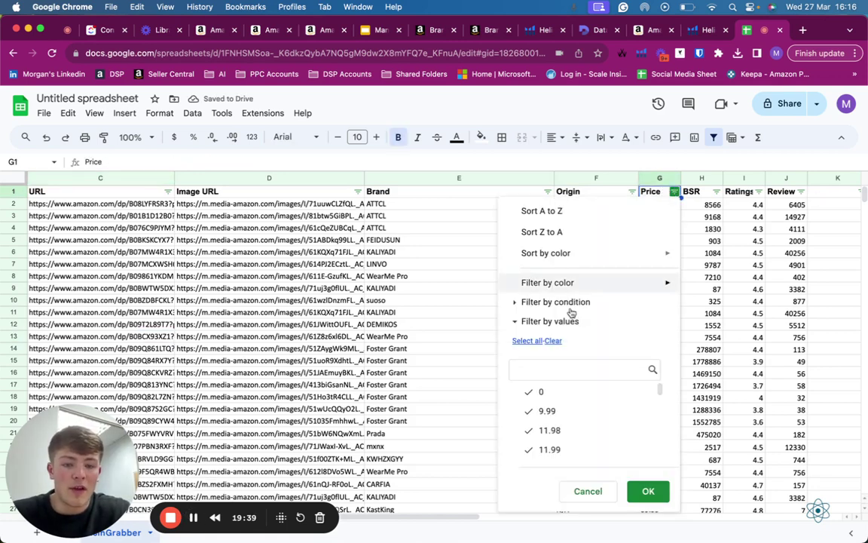
left_click(566, 304)
left_click(567, 324)
scroll(562, 435, "down", 3)
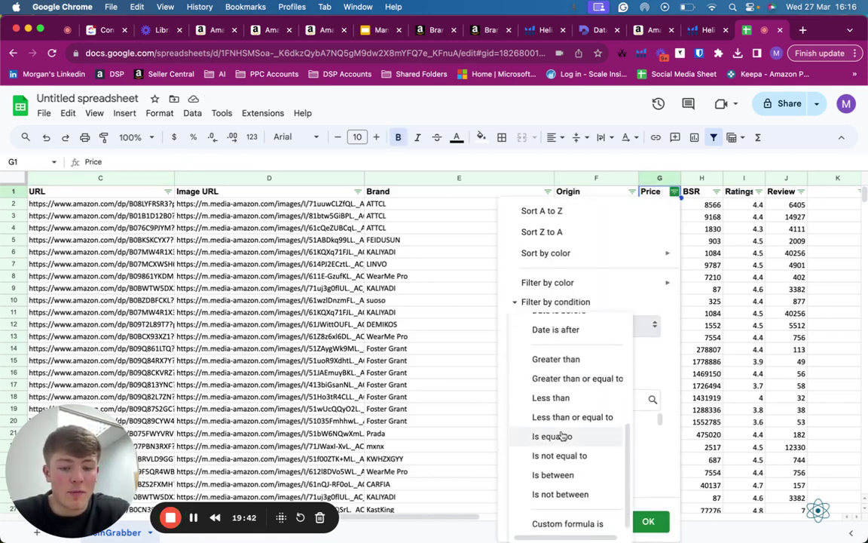
left_click(565, 360)
type("2")
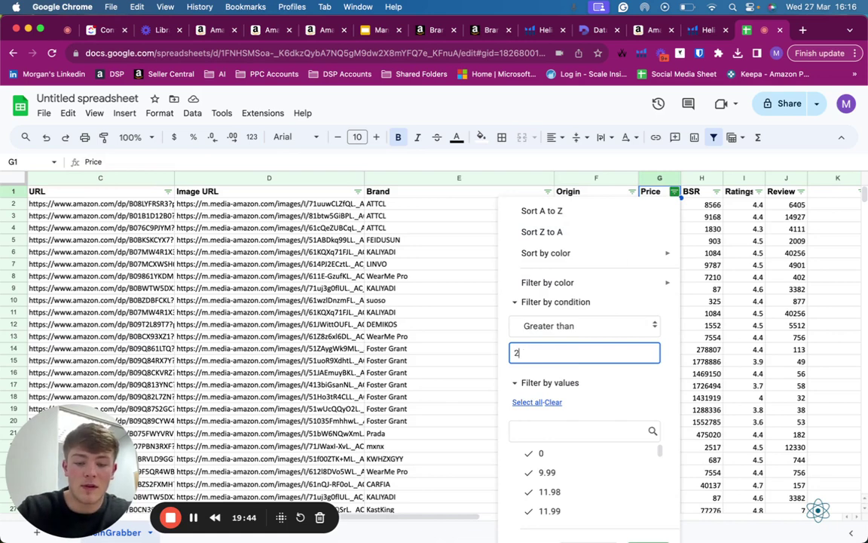
type("0")
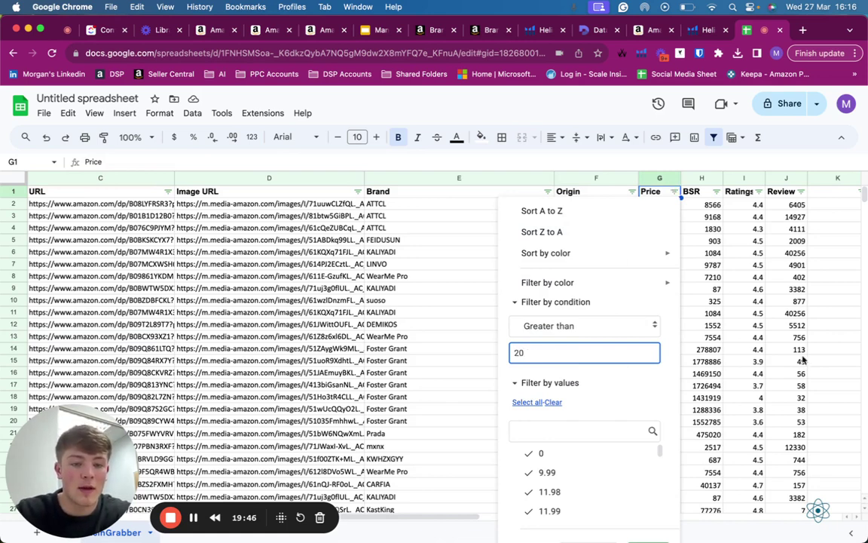
key("Return")
Reopen the Price column's filter and apply its Greater than 20 condition to the sheet
left_click(675, 193)
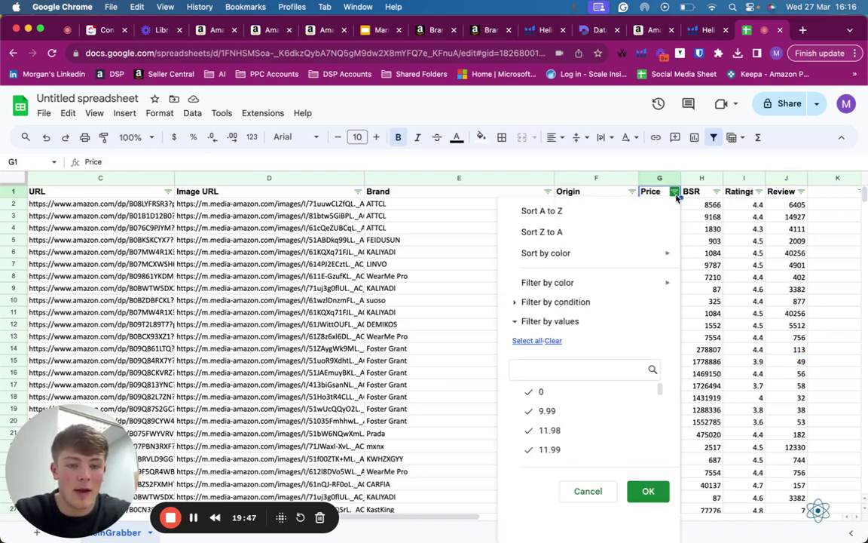
left_click(580, 300)
left_click(568, 325)
scroll(565, 417, "down", 3)
scroll(565, 417, "down", 2)
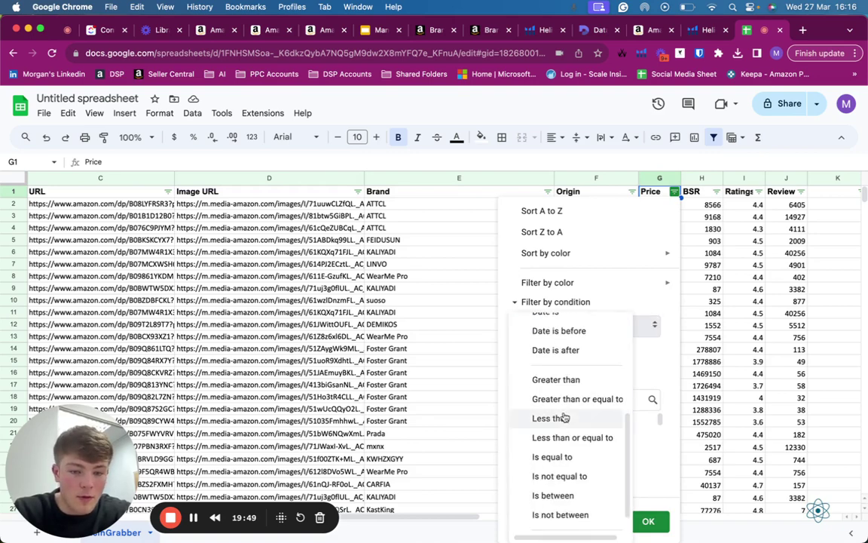
left_click(571, 382)
scroll(558, 392, "down", 2)
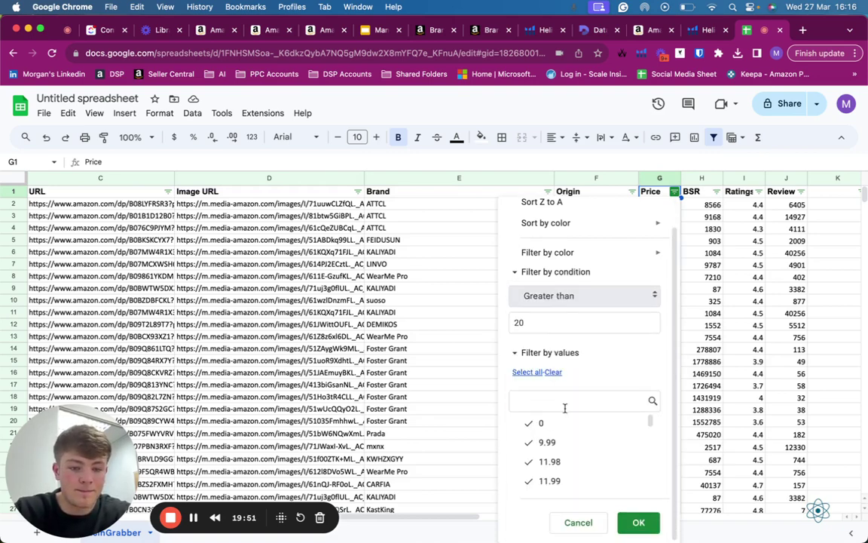
left_click(640, 521)
Set the Ratings column's filter condition to Less than with the value 4.5
scroll(477, 321, "left", 3)
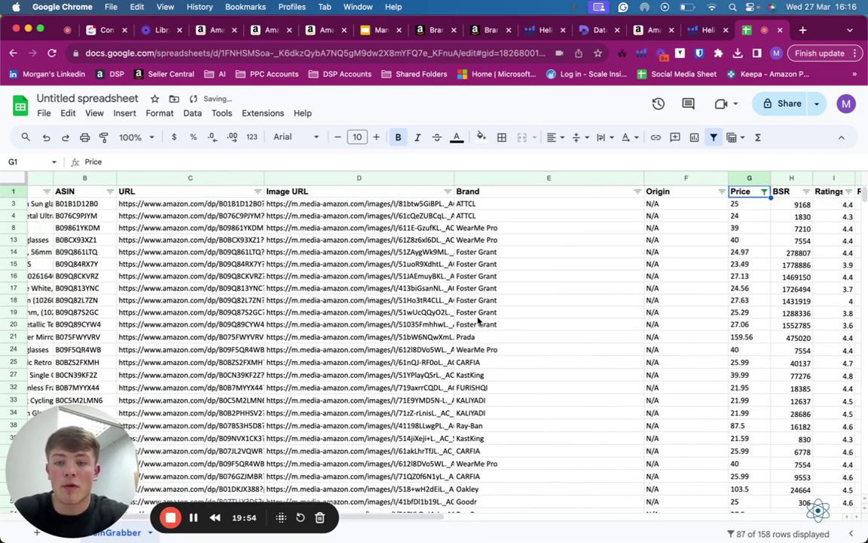
scroll(477, 321, "right", 5)
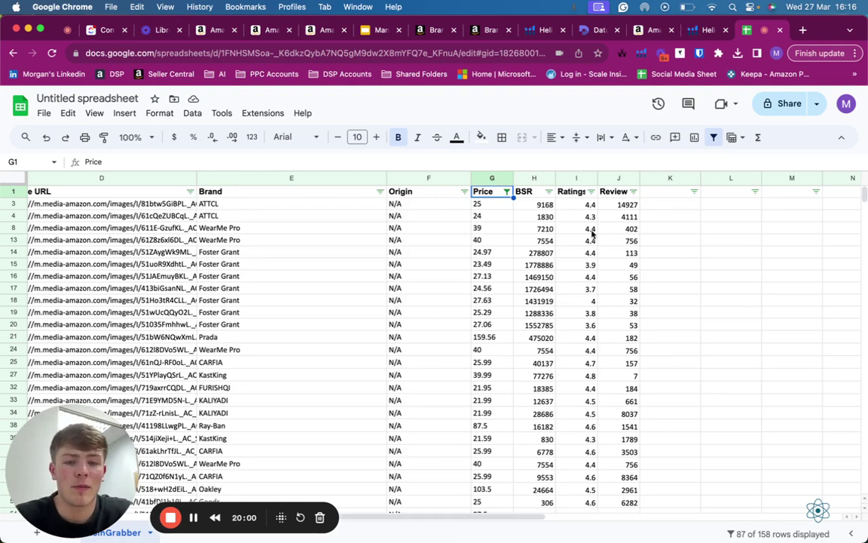
scroll(416, 349, "down", 1)
scroll(416, 349, "up", 1)
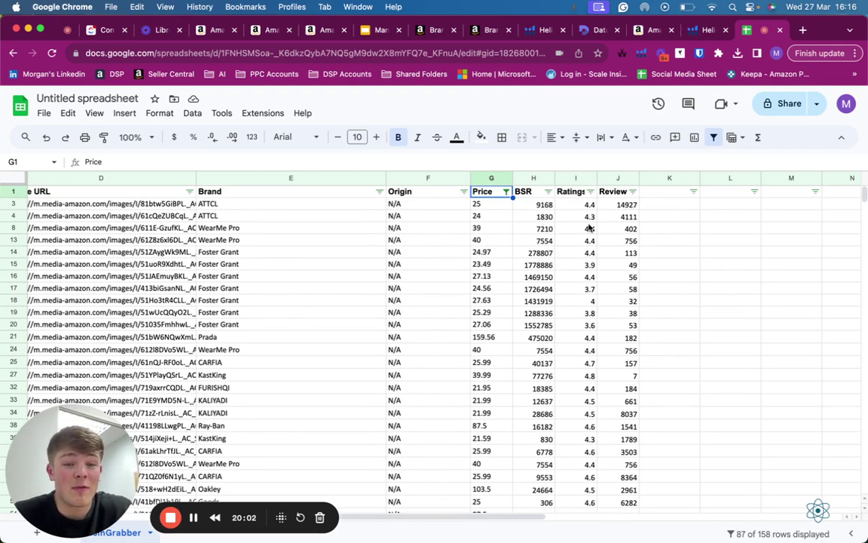
left_click(591, 191)
scroll(462, 397, "down", 5)
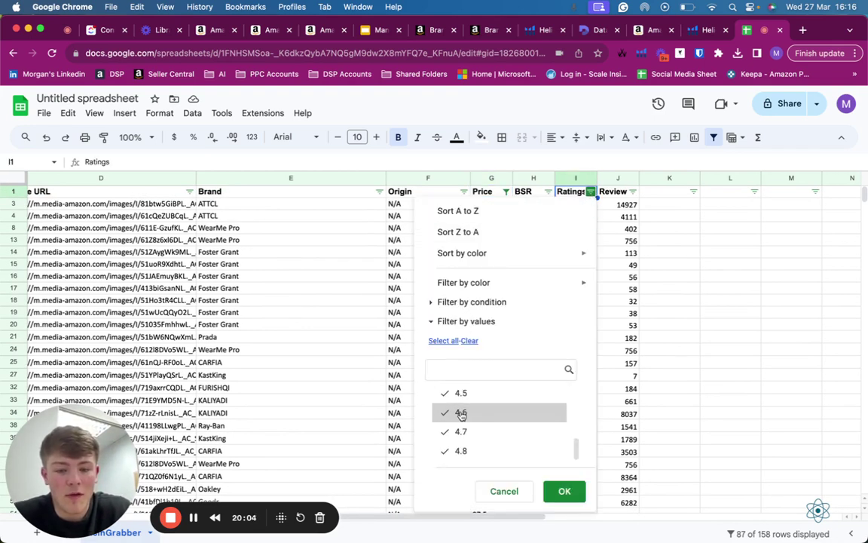
left_click(483, 301)
left_click(497, 326)
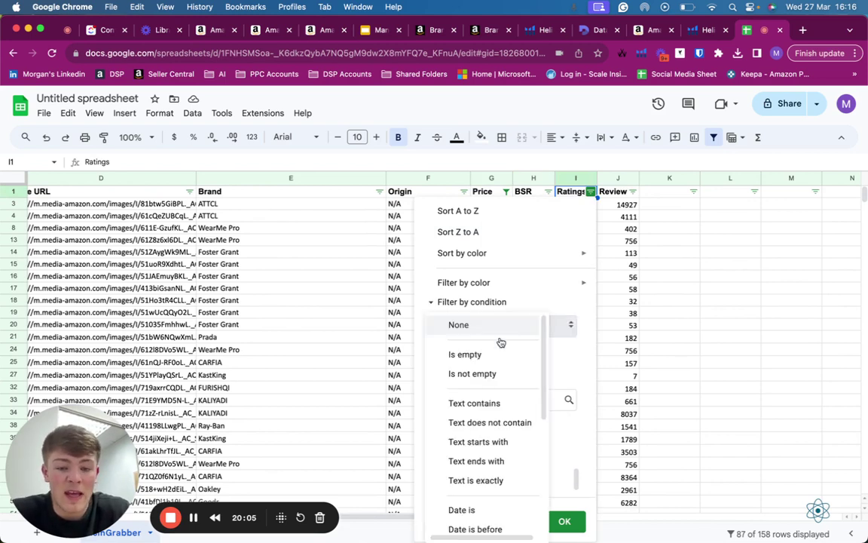
scroll(483, 420, "down", 5)
left_click(477, 391)
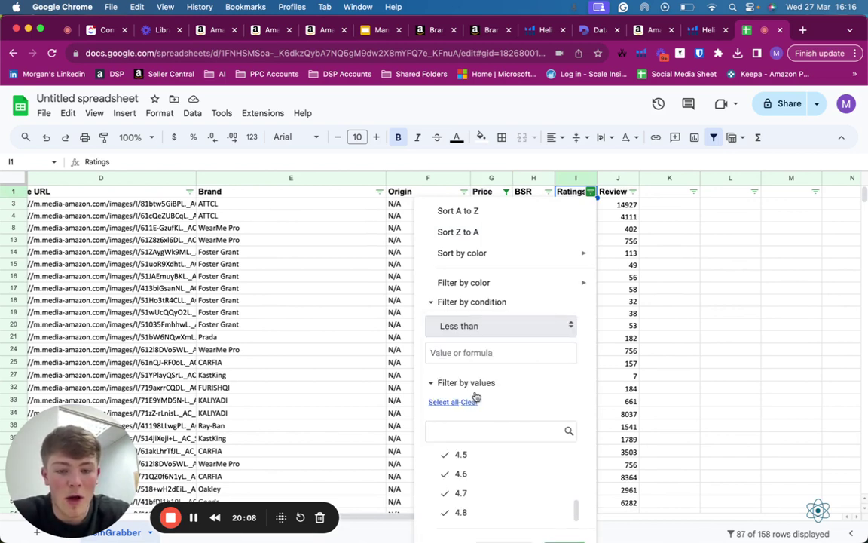
left_click(478, 349)
type("4.5")
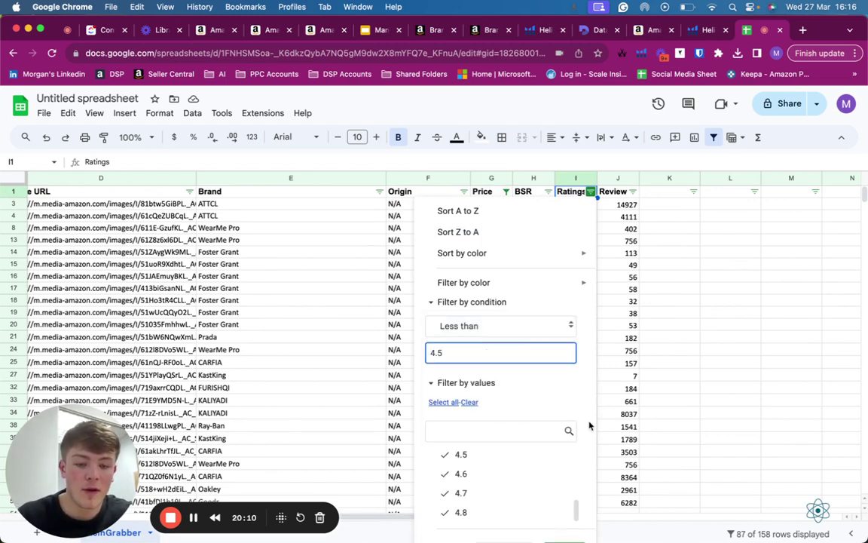
left_click(560, 541)
left_click(631, 417)
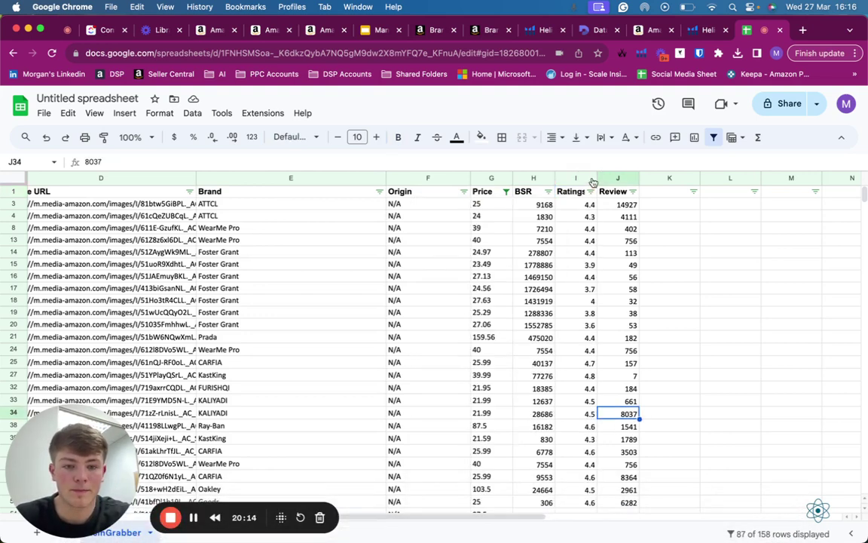
Reopen the Ratings column's filter and apply its Less than 4.5 condition to the sheet
left_click(592, 192)
left_click(488, 303)
left_click(489, 325)
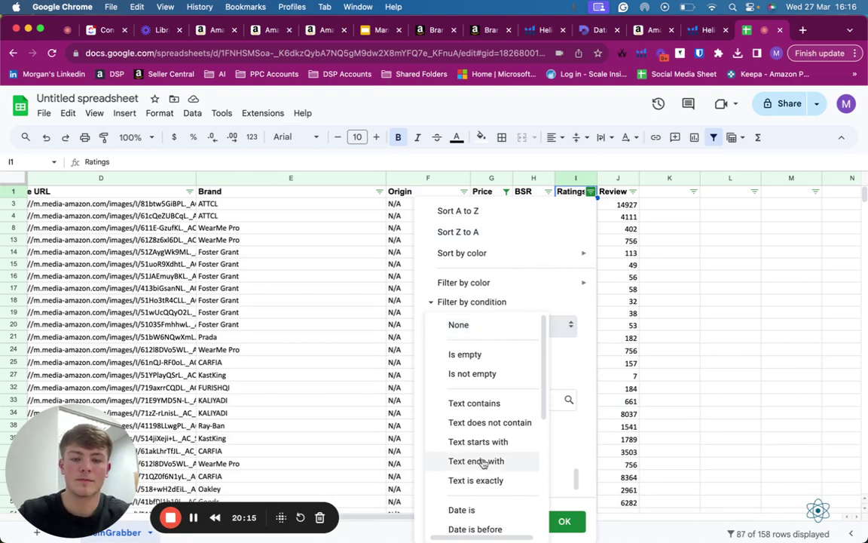
scroll(482, 461, "down", 5)
left_click(495, 414)
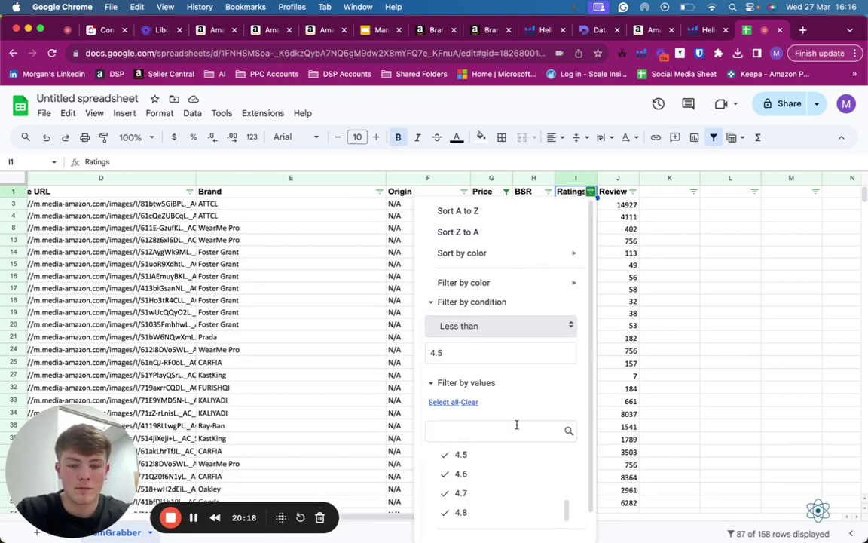
scroll(517, 422, "down", 1)
left_click(550, 530)
left_click(295, 310)
Look through the ASIN column of the filtered products from the first row to the last
scroll(297, 312, "left", 5)
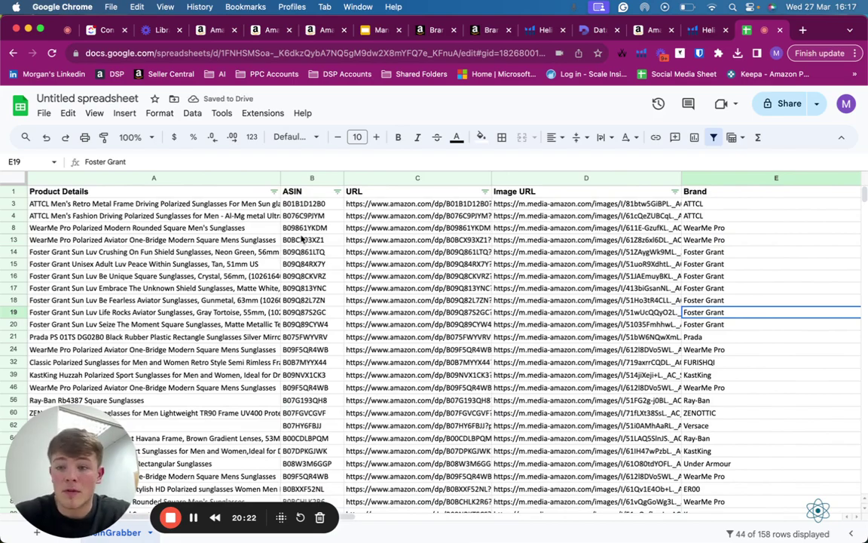
scroll(302, 238, "right", 10)
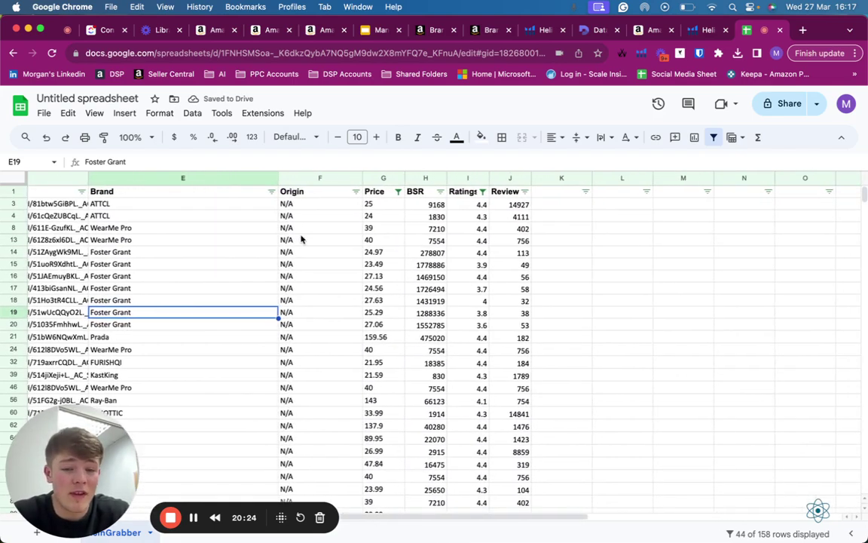
scroll(302, 238, "left", 5)
scroll(301, 238, "left", 3)
left_click_drag(309, 204, 310, 469)
left_click(309, 469)
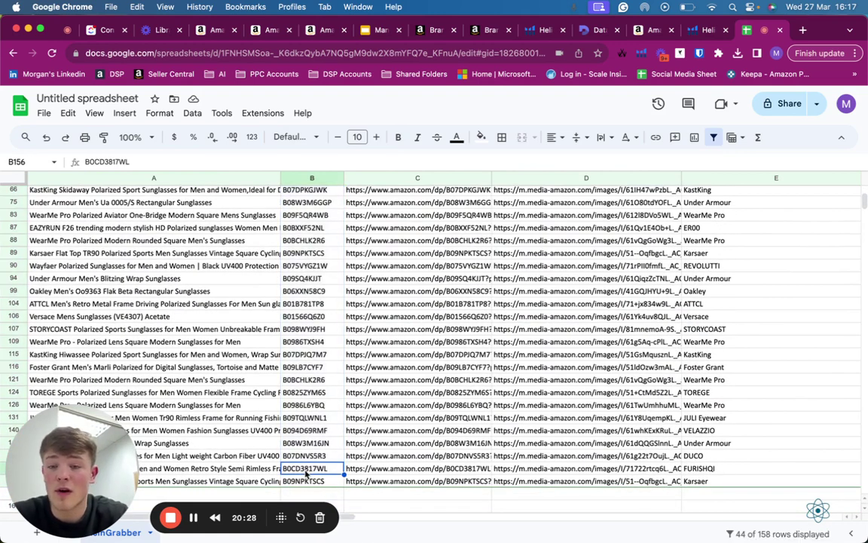
scroll(305, 473, "up", 6)
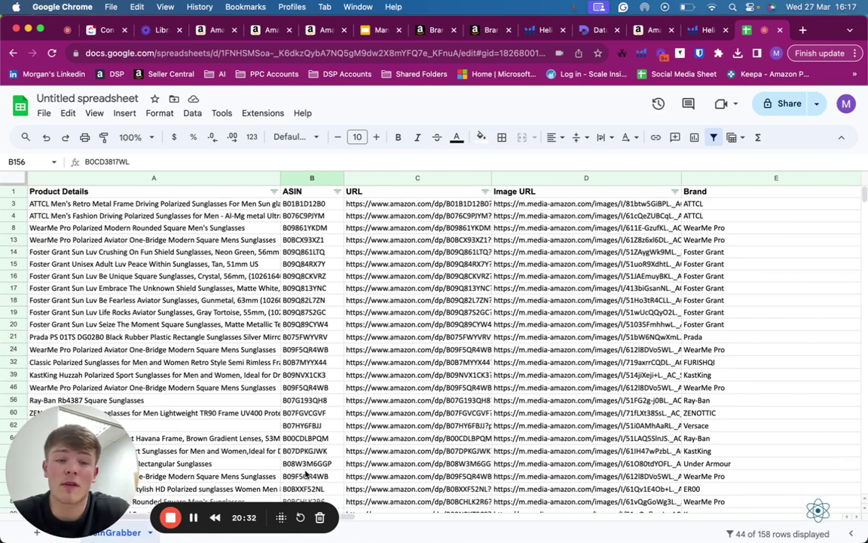
Examine the Price, Ratings and Review values of the filtered sunglasses
scroll(306, 473, "right", 10)
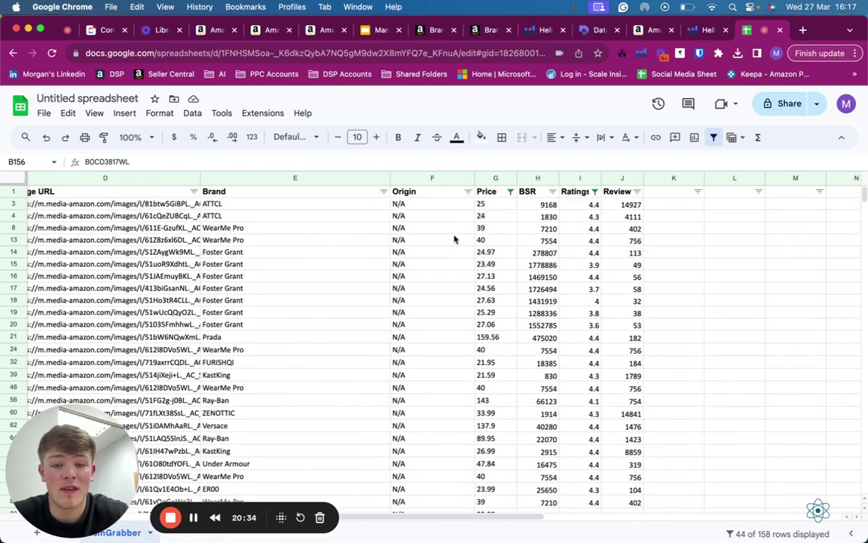
left_click(484, 205)
left_click_drag(484, 211, 486, 289)
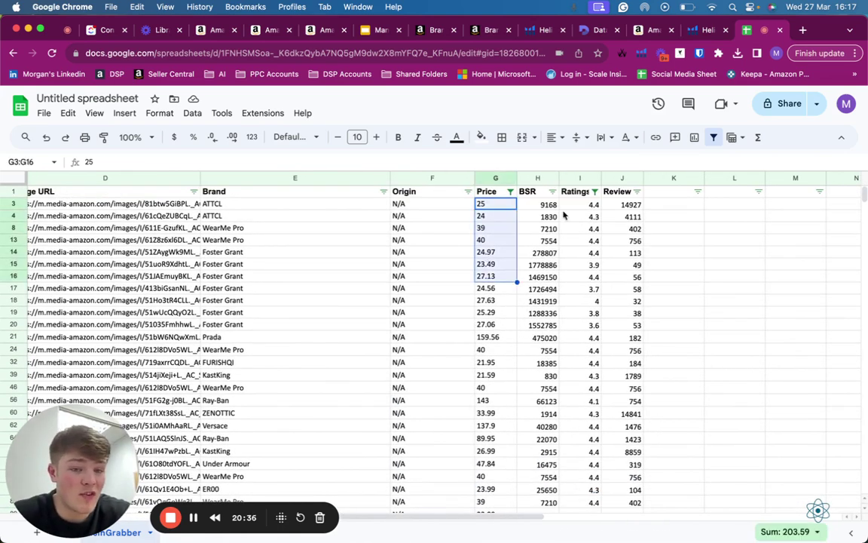
left_click_drag(580, 204, 579, 291)
left_click_drag(636, 214, 639, 294)
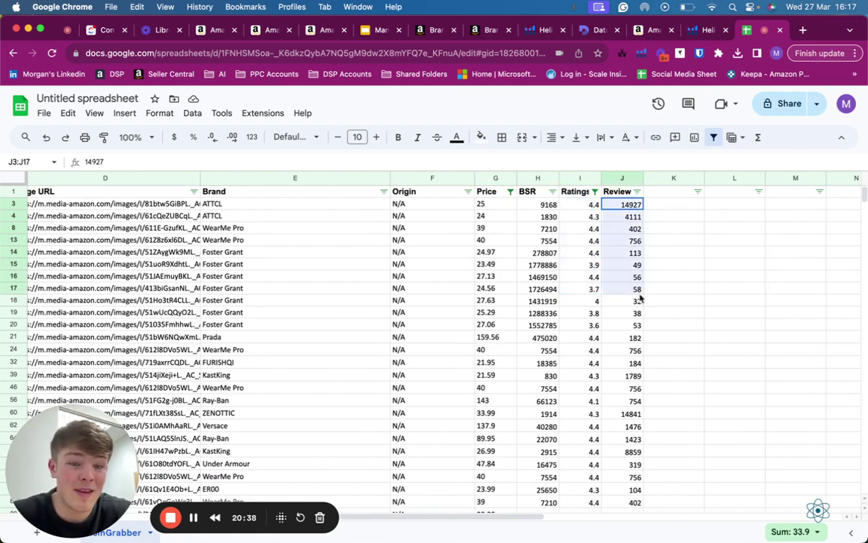
left_click(638, 290)
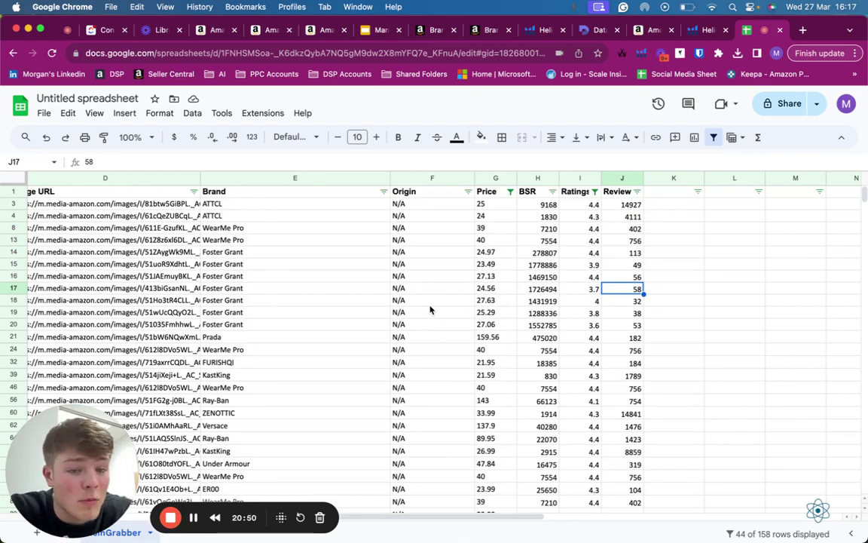
Switch to Datarova's Keyword Spy and examine the sunglasses keywords entered for the search
key("ctrl+shift+Tab")
key("ctrl+shift+Tab")
key("ctrl+shift+Tab")
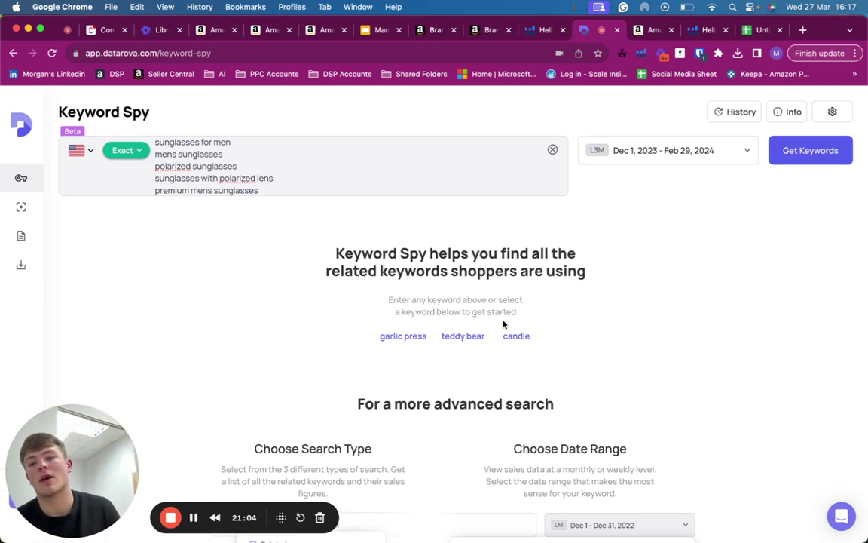
mouse_move(45, 175)
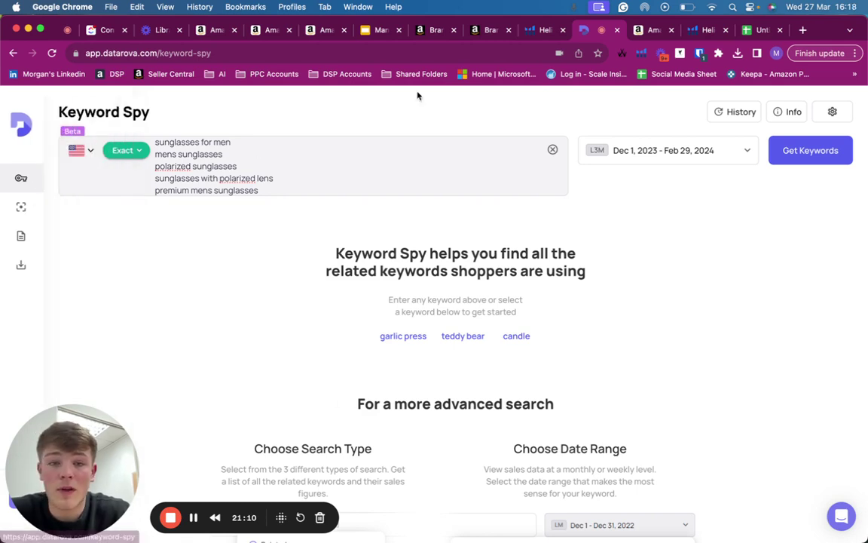
scroll(342, 159, "down", 1)
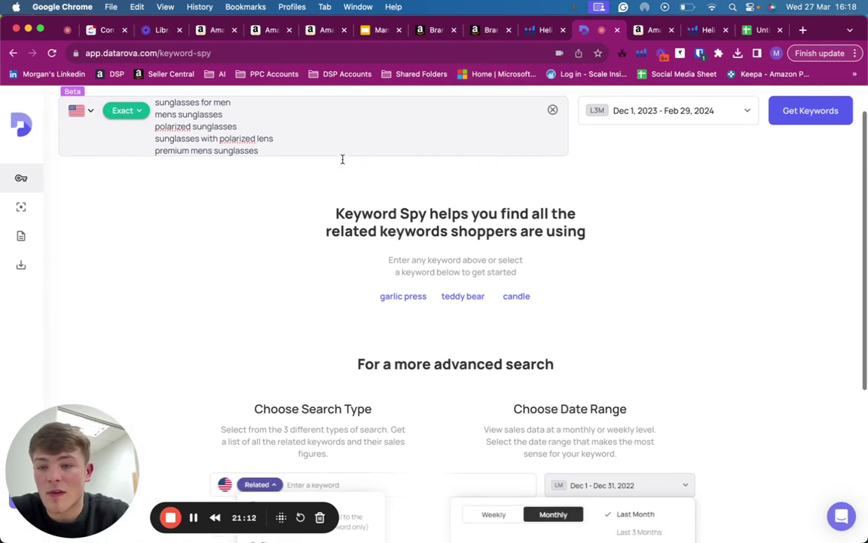
scroll(343, 163, "up", 1)
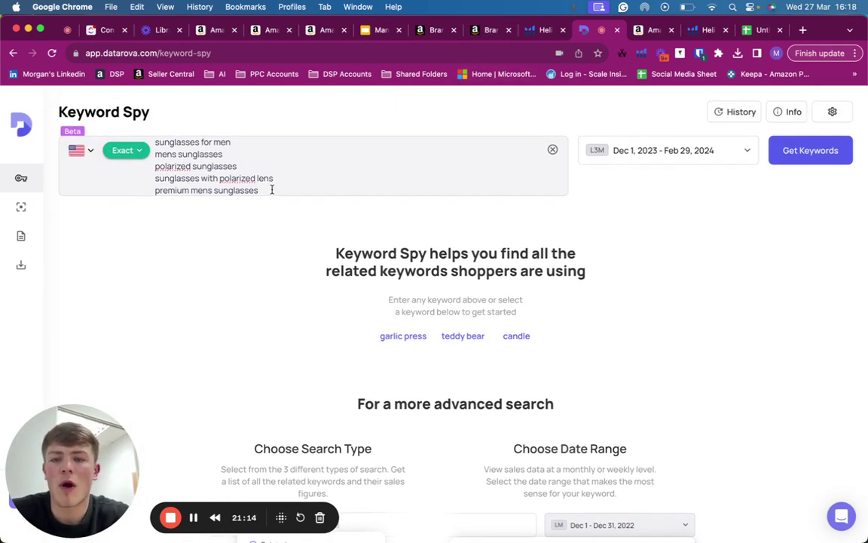
left_click_drag(272, 190, 154, 143)
left_click(154, 143)
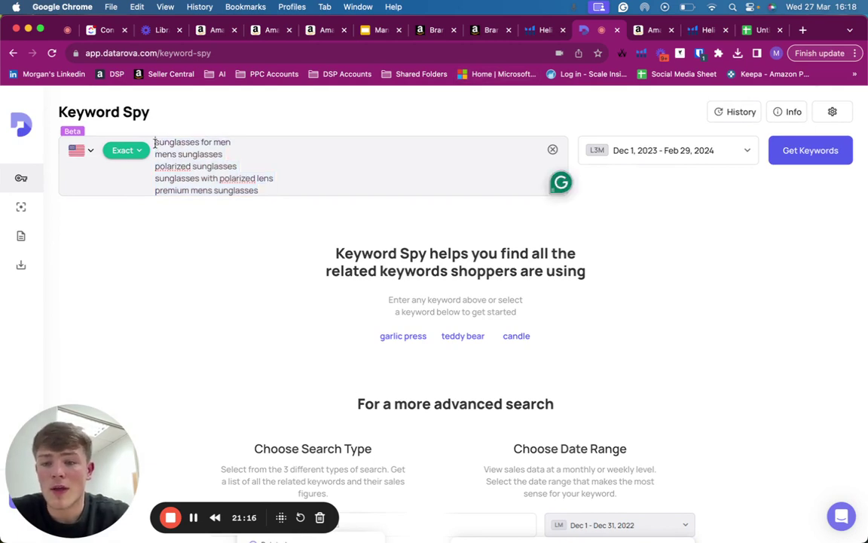
Check the match type options, the keyword list and the date range choices of the keyword search
left_click(118, 151)
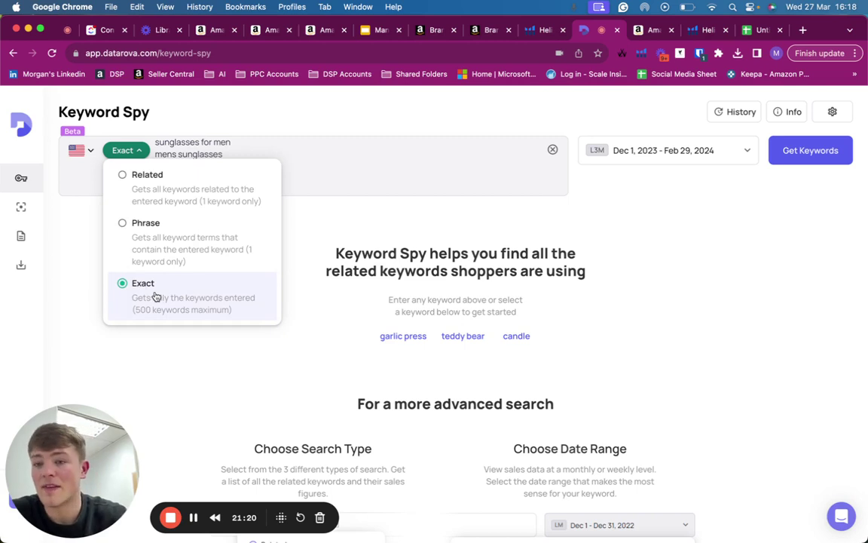
left_click(80, 282)
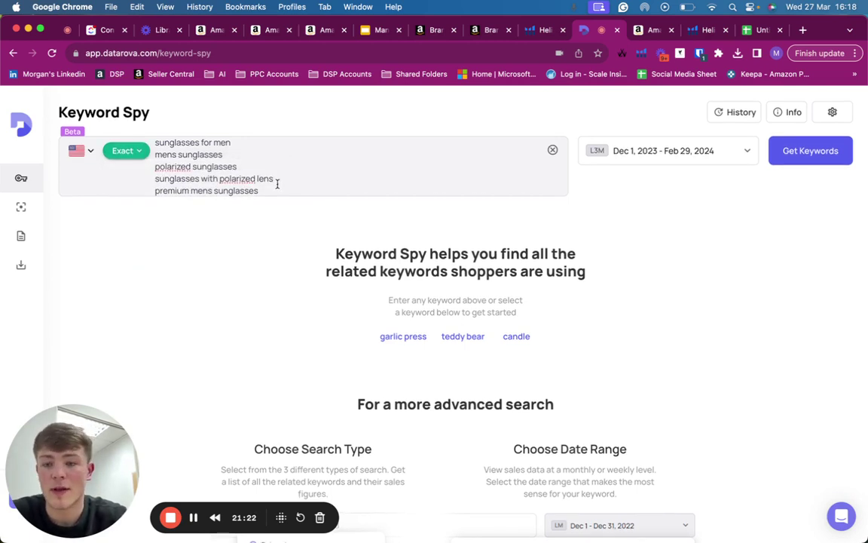
key("super+a")
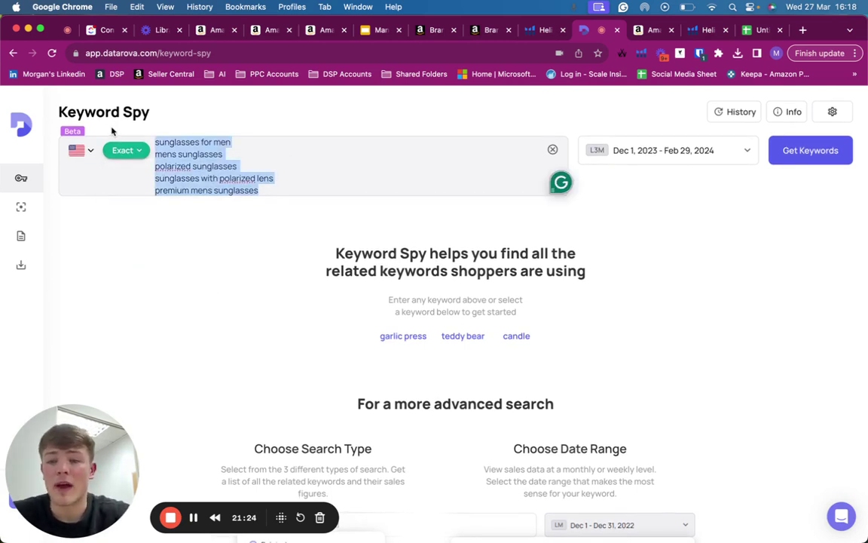
left_click(294, 157)
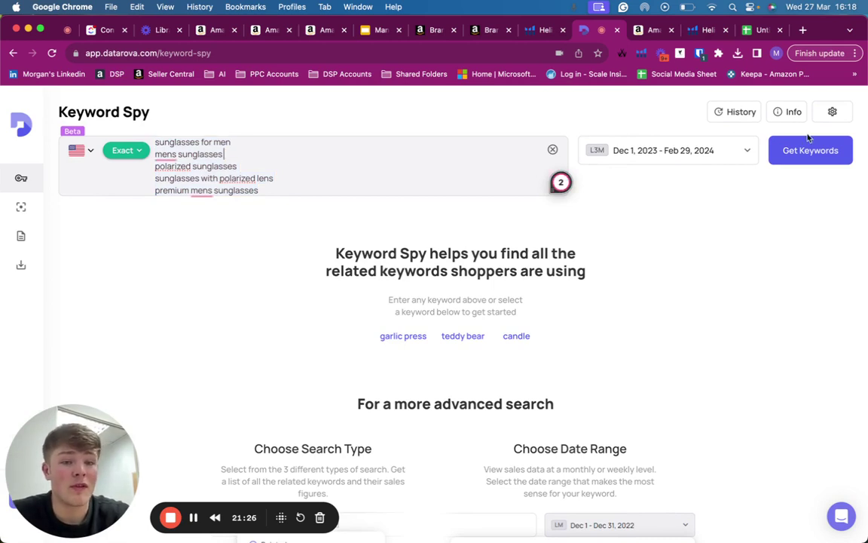
left_click(713, 152)
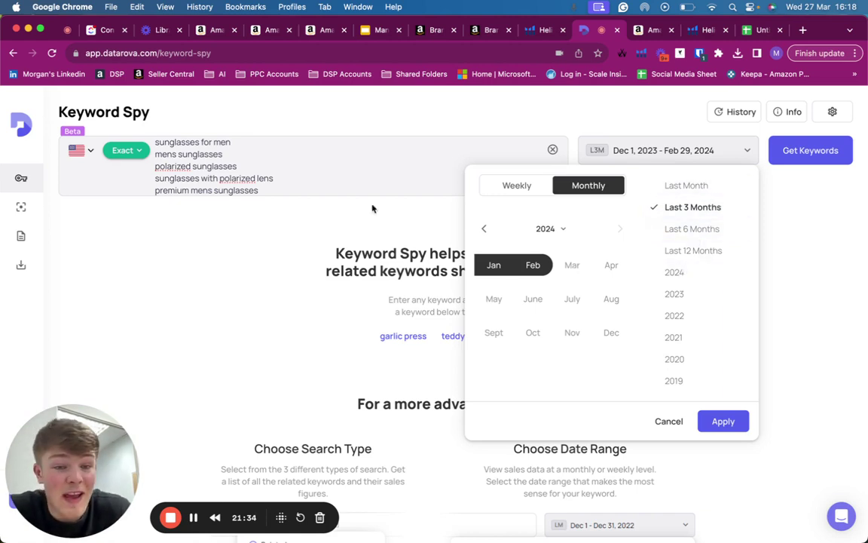
left_click(310, 231)
Run the exact-match keyword search for Dec 1, 2023 - Feb 29, 2024 and download its Detailed Report
left_click(817, 148)
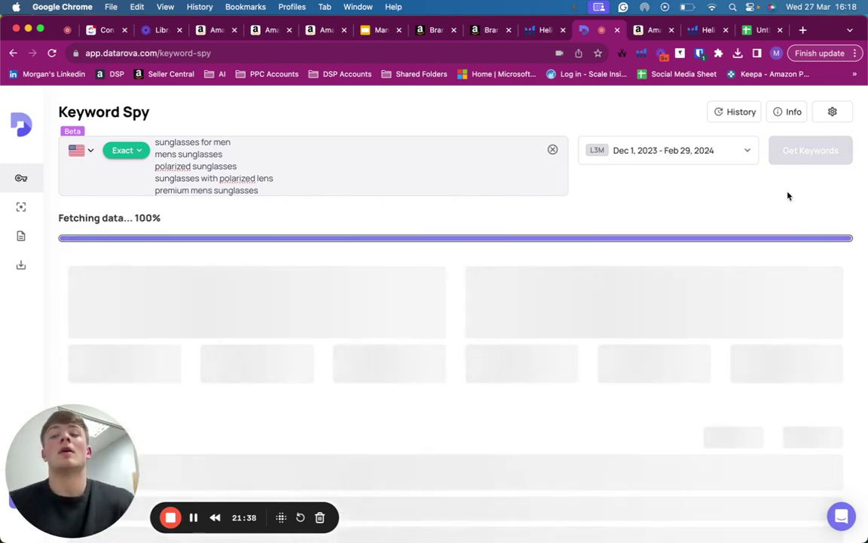
scroll(788, 196, "down", 5)
left_click(733, 211)
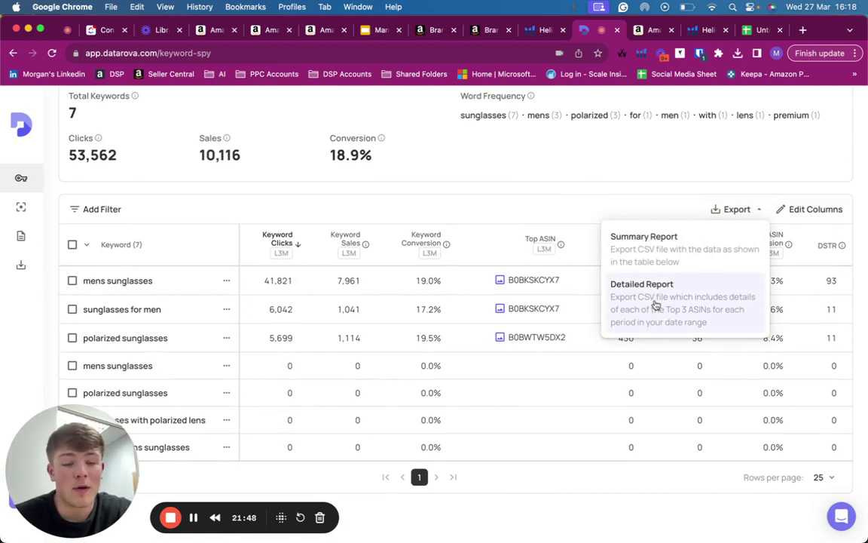
left_click(567, 289)
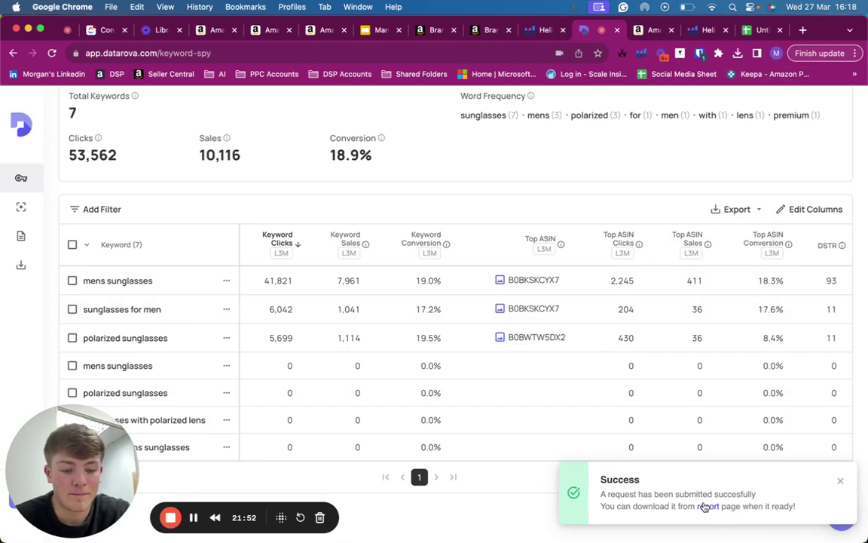
left_click(707, 506)
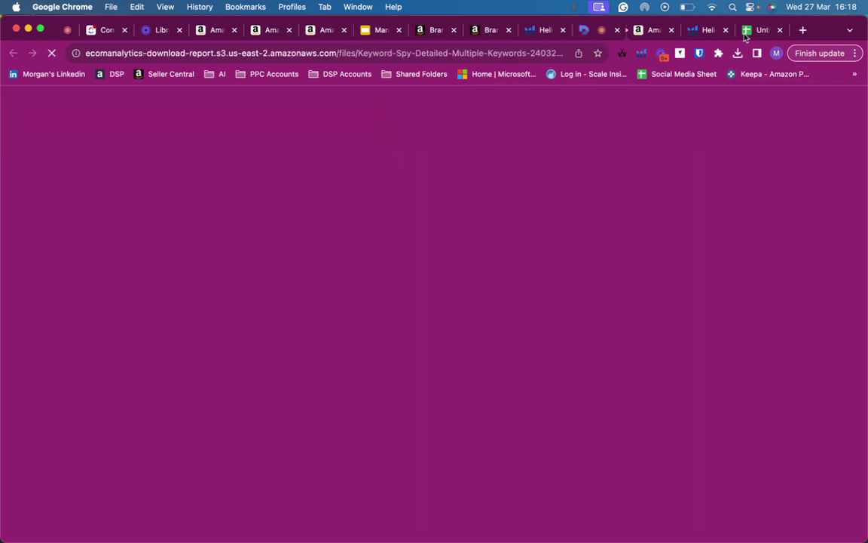
Return to the Google Sheets spreadsheet and fit the Keyword column's width to its text on the Keyword Spy report sheet
left_click(758, 31)
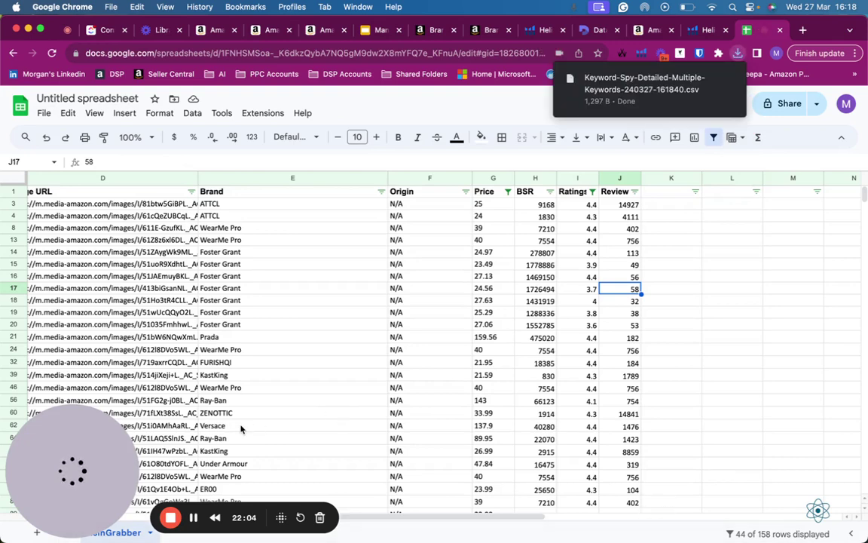
left_click(194, 517)
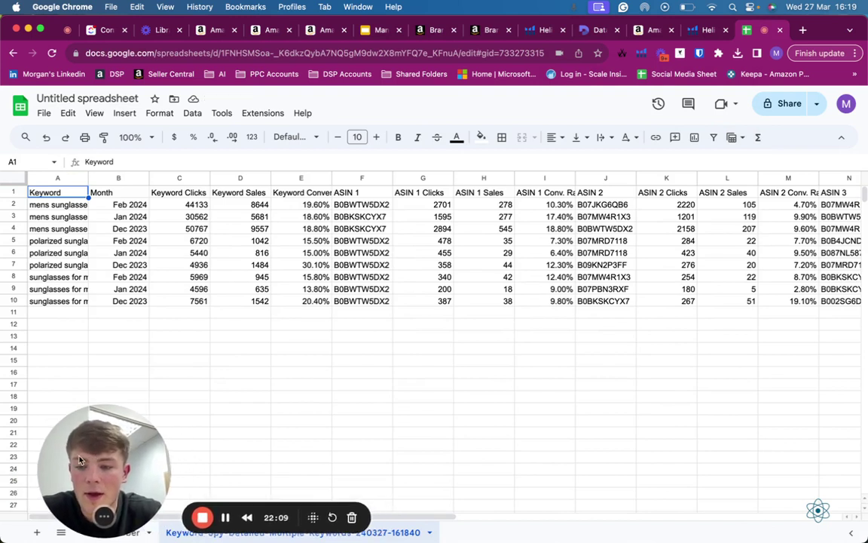
left_click(83, 177)
double_click(88, 177)
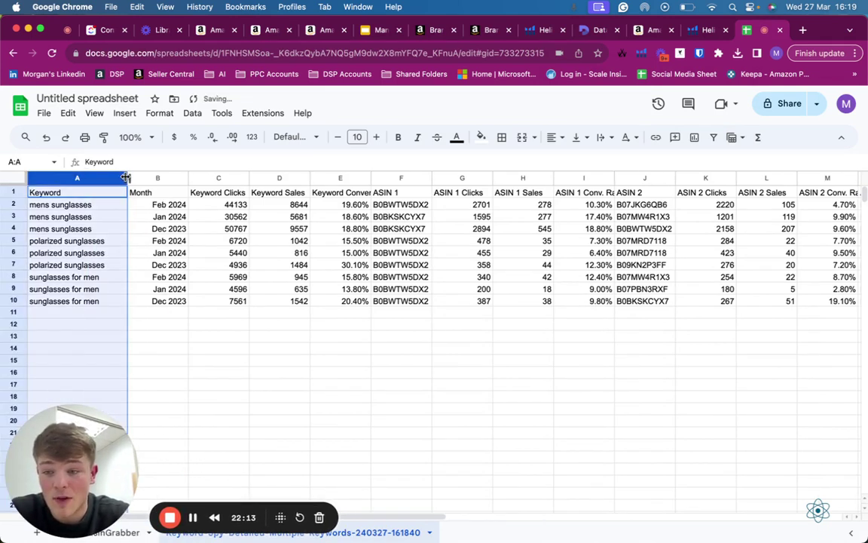
Examine the ASIN 1, ASIN 2 and ASIN 3 columns of the keyword report, including their clicks and sales
left_click(113, 216)
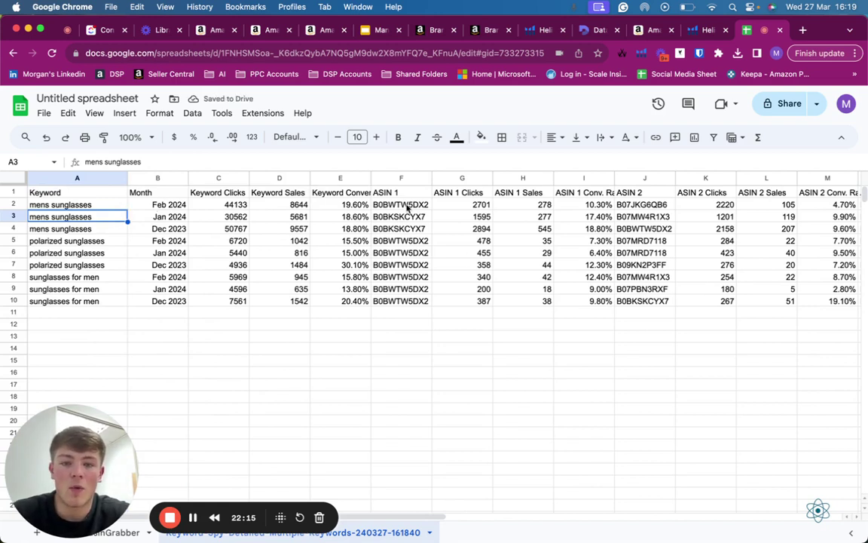
left_click_drag(401, 204, 401, 300)
left_click_drag(642, 204, 655, 301)
left_click(109, 208)
key("Right")
key("Right")
key("Right")
key("Right")
key("Right")
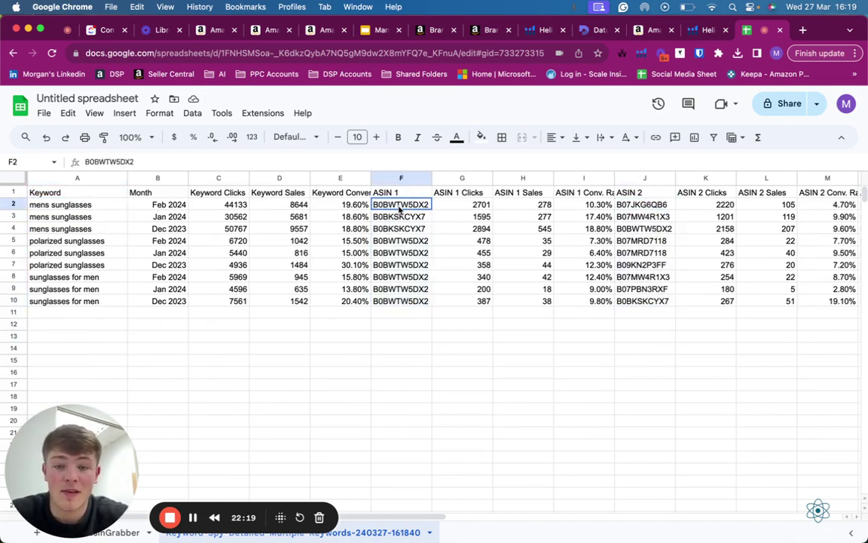
key("Right")
key("Right")
key("Right")
key("Right")
key("Right")
key("Right")
key("Right")
key("Right")
key("Right")
key("Right")
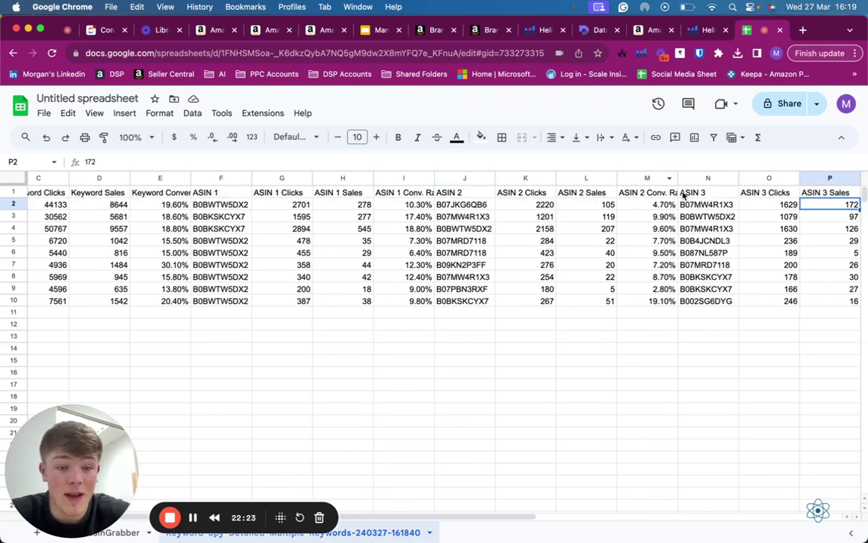
left_click(699, 204)
scroll(701, 203, "left", 1)
scroll(701, 204, "left", 4)
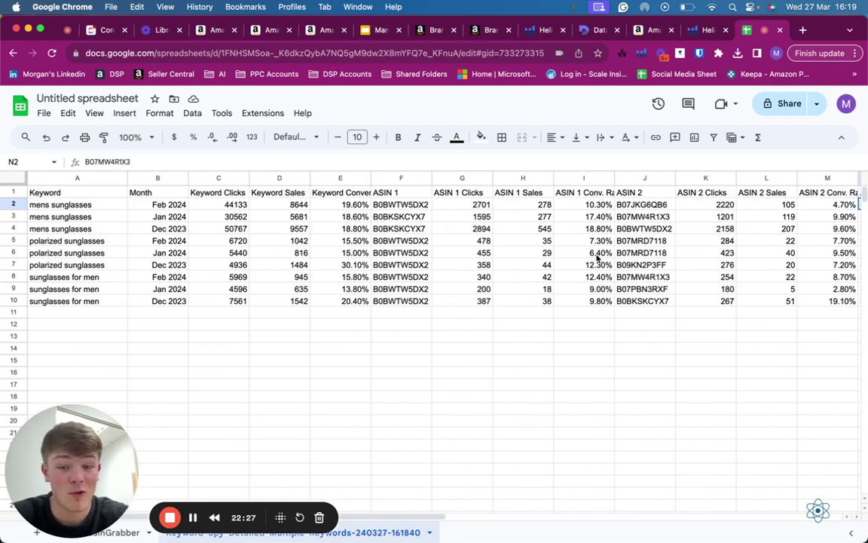
Compare the ASINs in the ASIN 1, ASIN 2 and ASIN 3 columns across the three monthly mens sunglasses rows
left_click(60, 206)
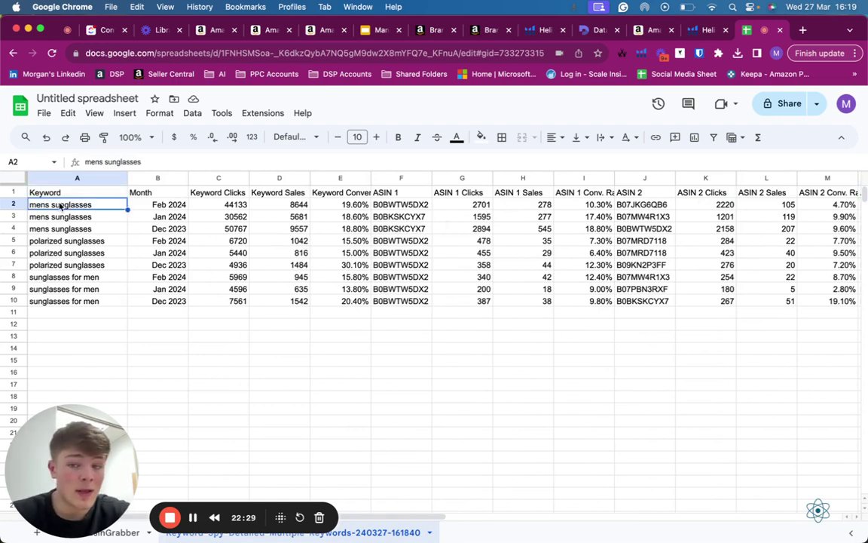
left_click(154, 206)
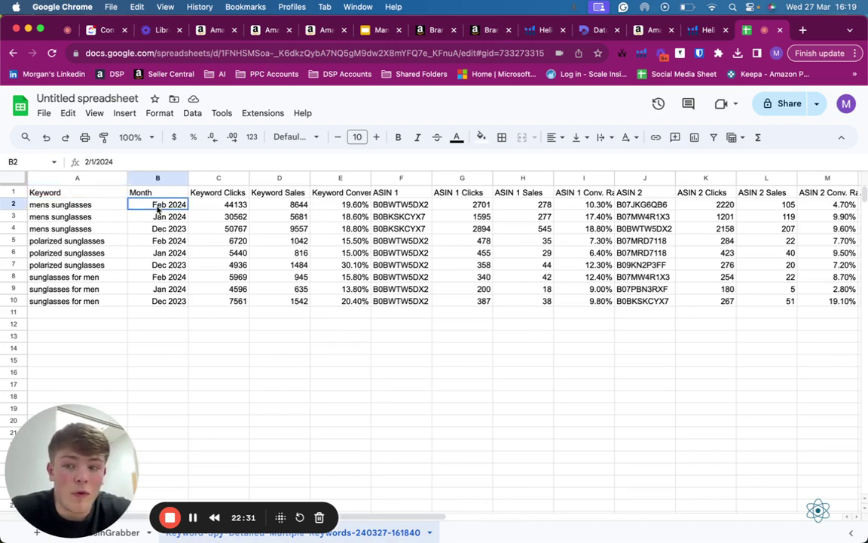
left_click(100, 207)
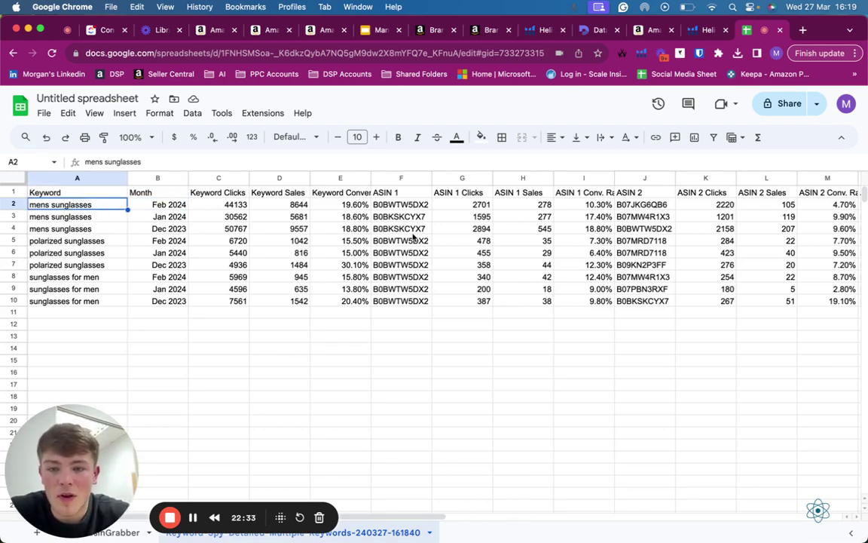
left_click_drag(406, 211, 407, 228)
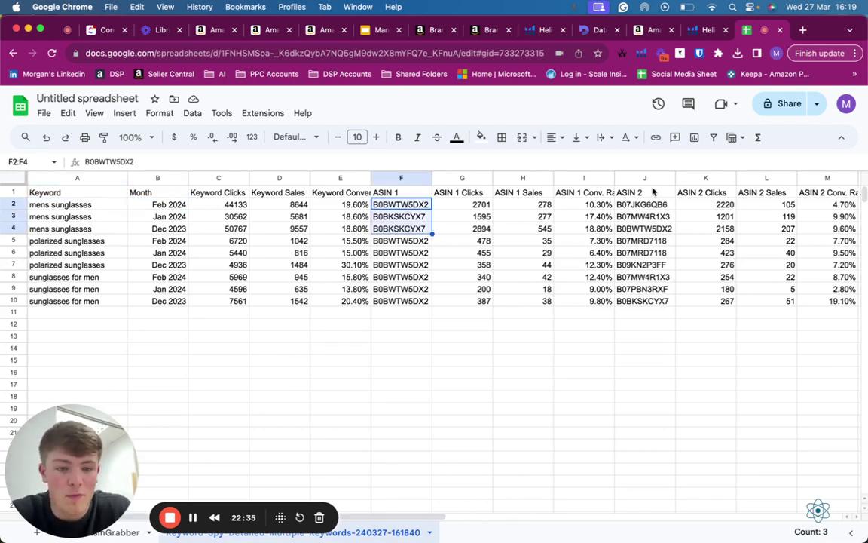
left_click_drag(641, 205, 640, 236)
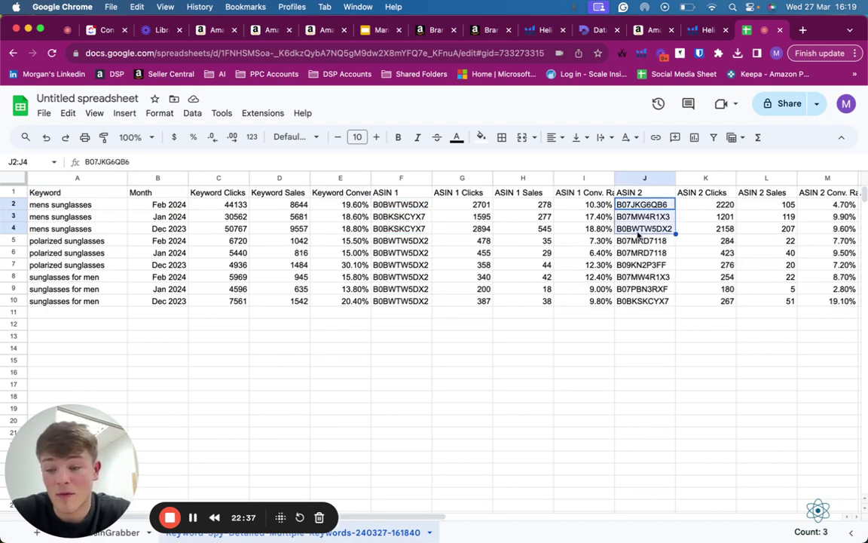
scroll(639, 234, "right", 6)
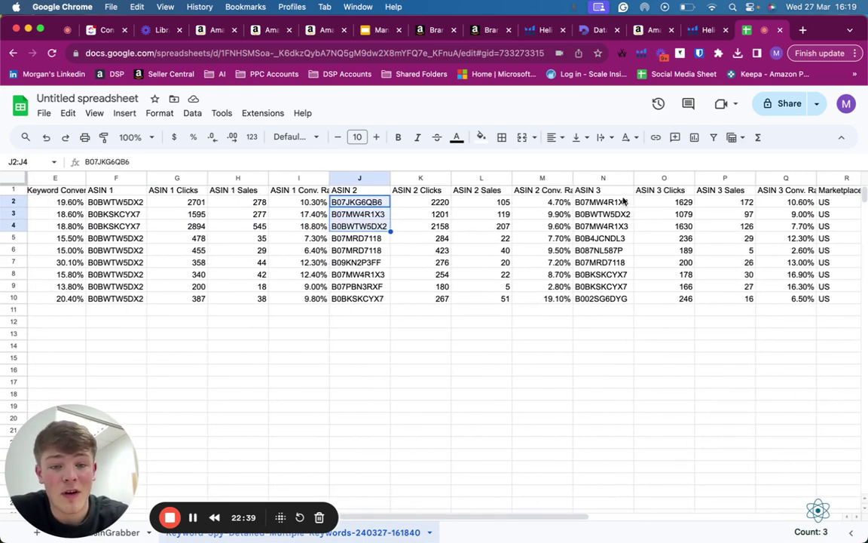
left_click_drag(623, 201, 623, 232)
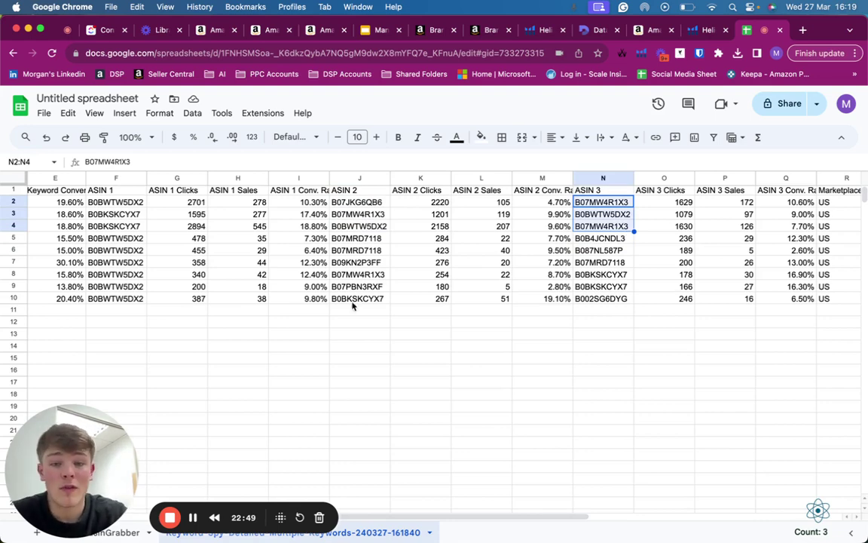
scroll(353, 306, "left", 5)
left_click(315, 326)
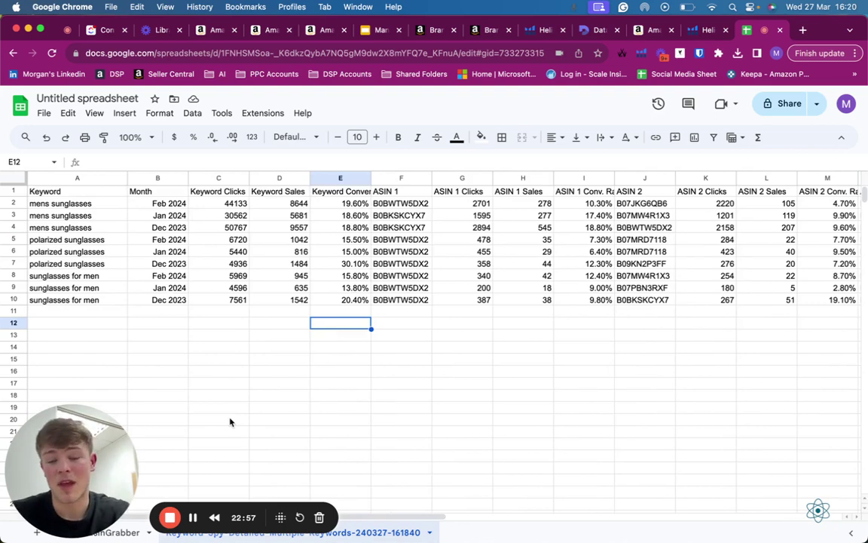
Switch to the Amazon Ads campaign manager and start creating a Sponsored Products campaign
left_click(192, 517)
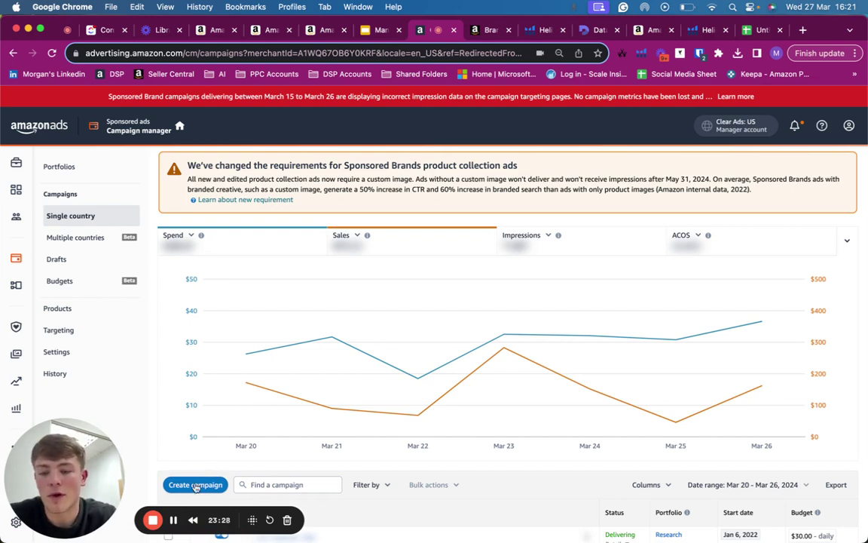
left_click(192, 484)
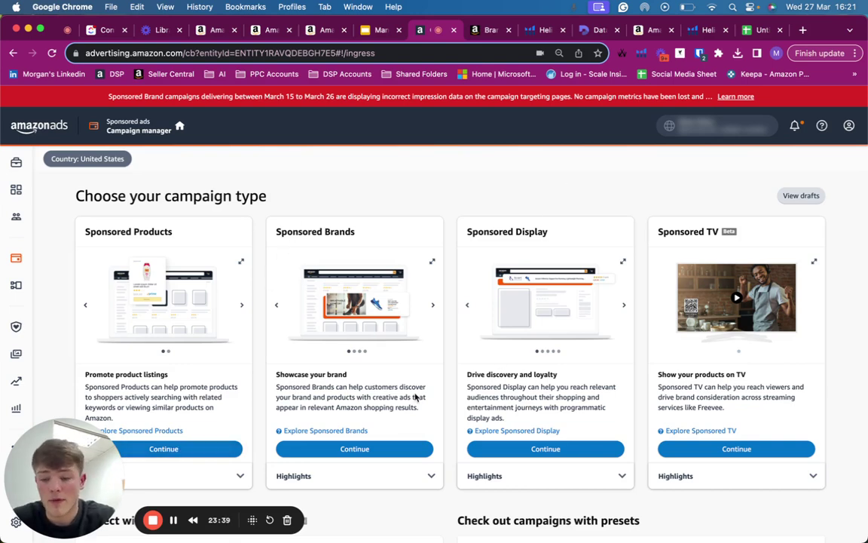
left_click(174, 520)
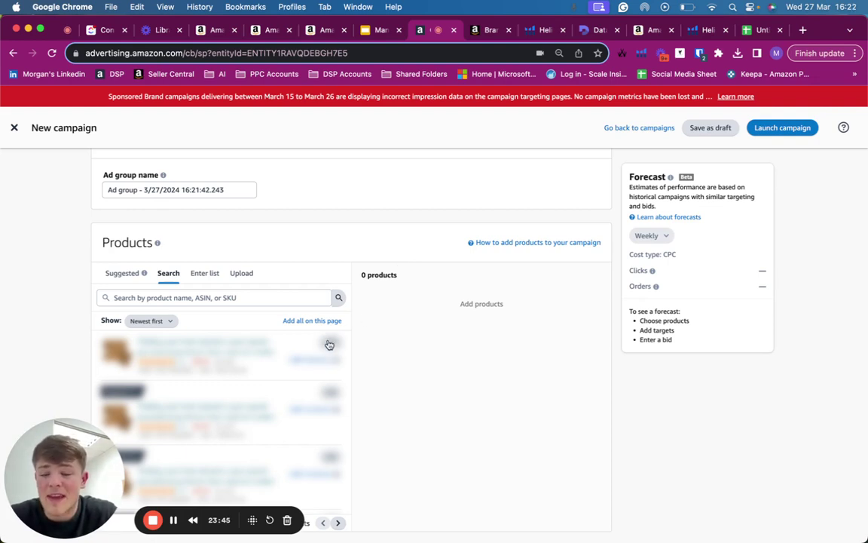
Set the new campaign to manual targeting with product targeting instead of keyword targeting
scroll(467, 252, "down", 10)
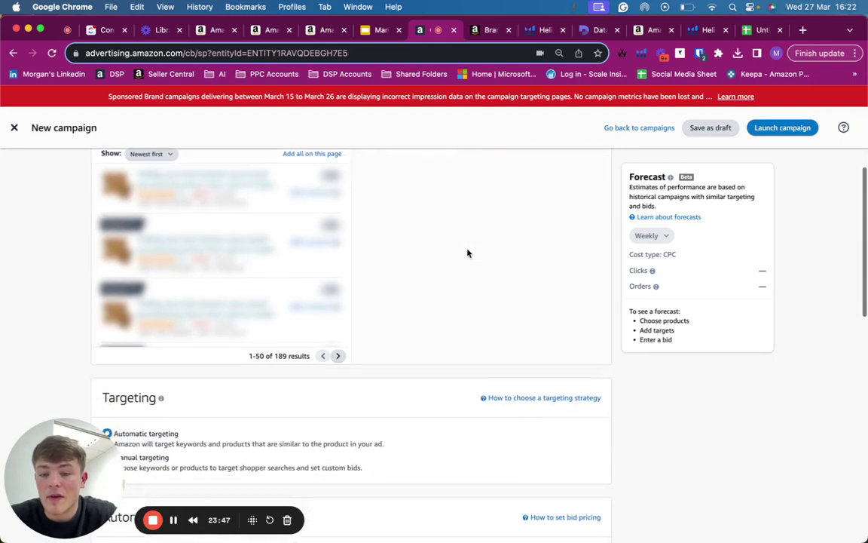
scroll(468, 252, "down", 2)
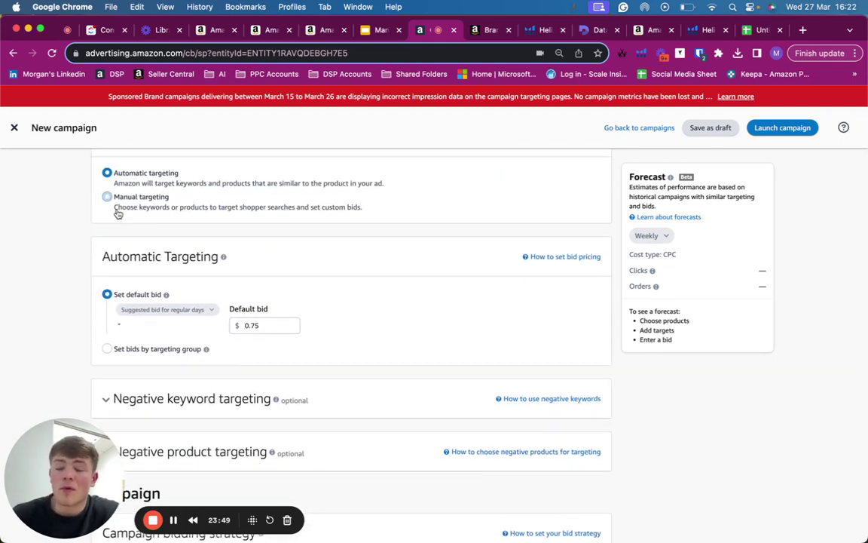
left_click(137, 208)
scroll(135, 301, "up", 1)
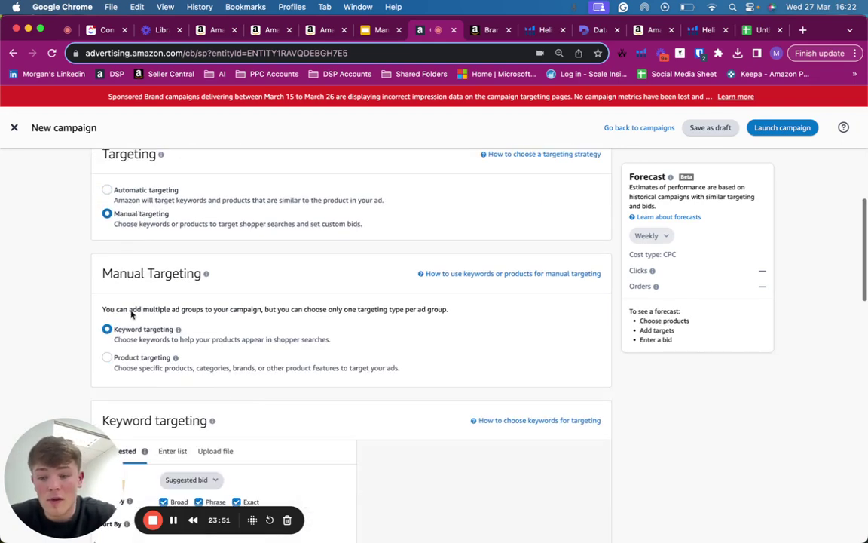
left_click(130, 368)
scroll(132, 368, "down", 3)
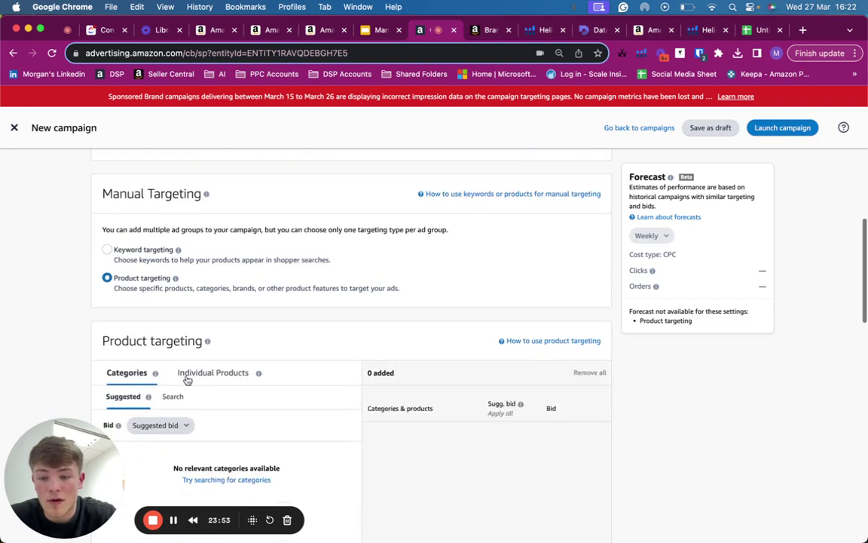
Show the searchable list of all categories for the campaign's product targeting
scroll(199, 380, "down", 4)
scroll(192, 339, "up", 1)
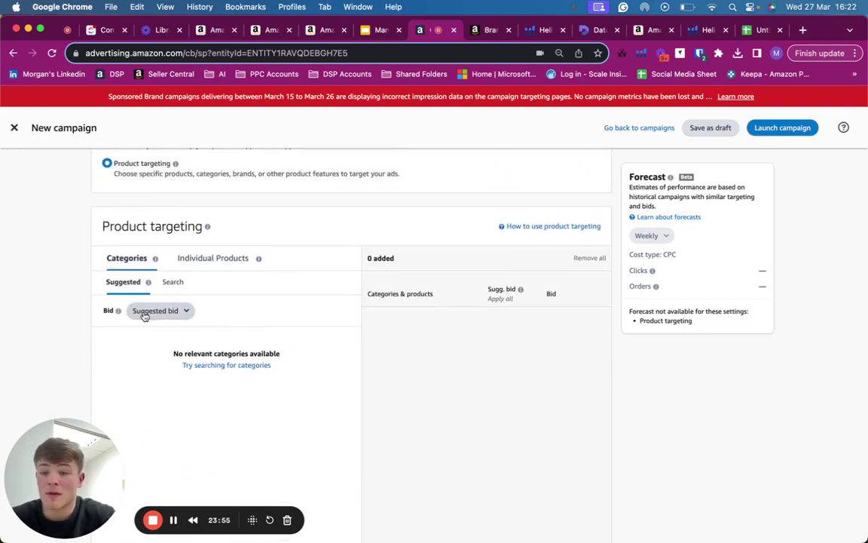
left_click(171, 283)
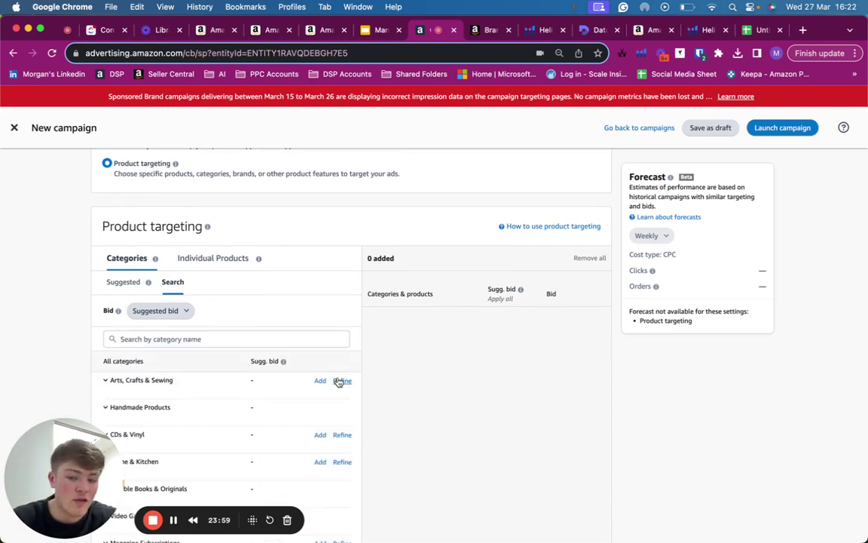
left_click(340, 381)
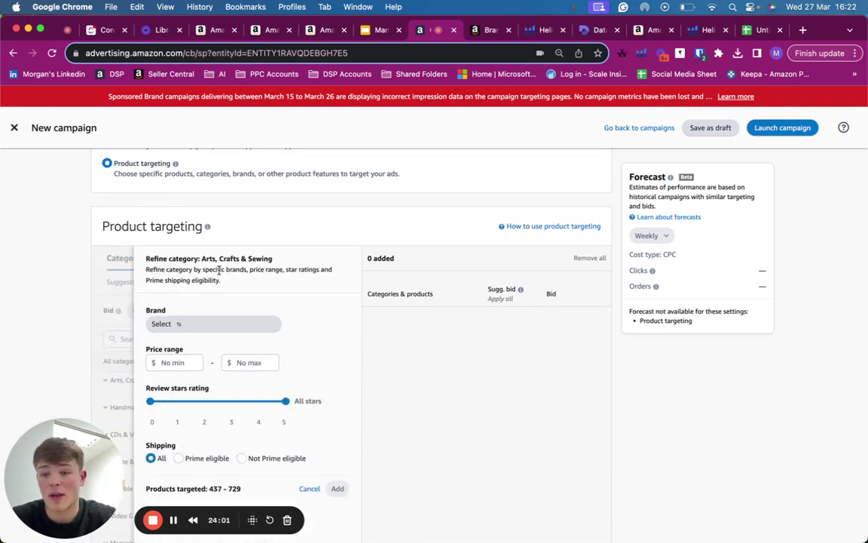
left_click(181, 366)
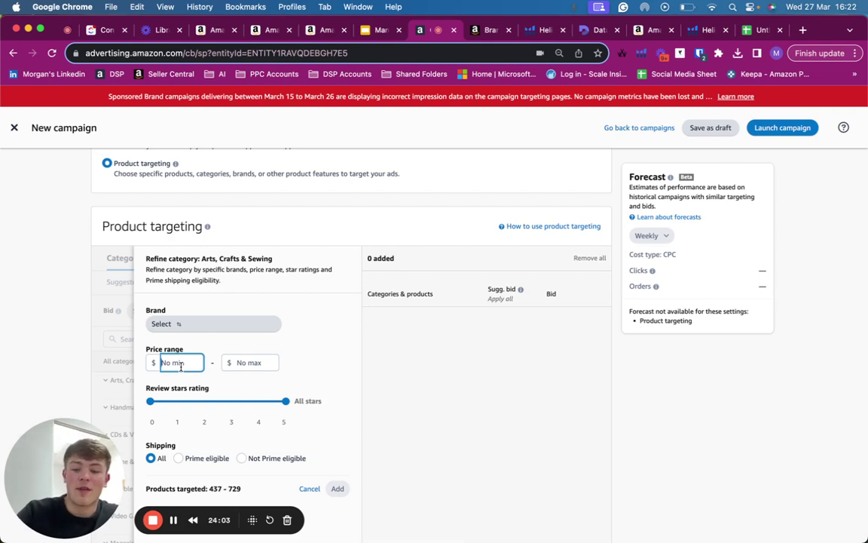
type("120")
key("BackSpace")
key("BackSpace")
key("BackSpace")
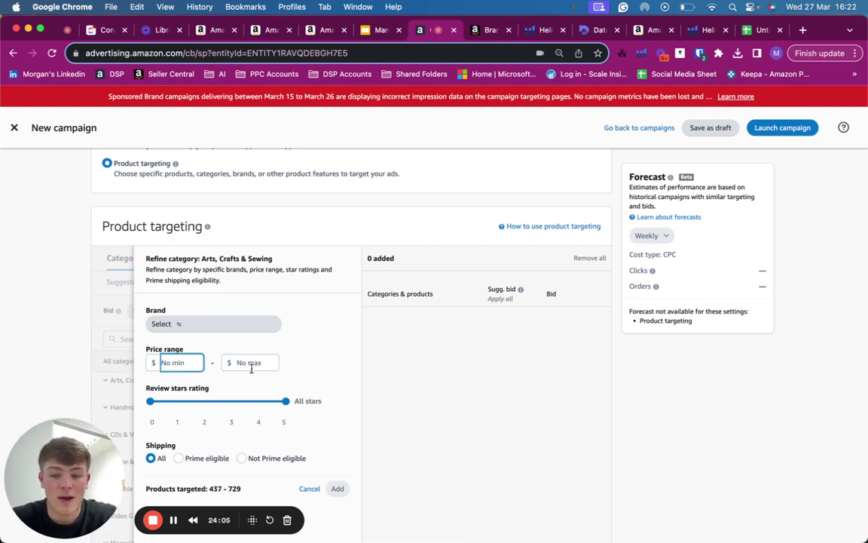
left_click(251, 365)
mouse_move(258, 400)
left_mouse_down()
mouse_move(224, 402)
mouse_move(258, 397)
left_mouse_up()
scroll(257, 397, "down", 1)
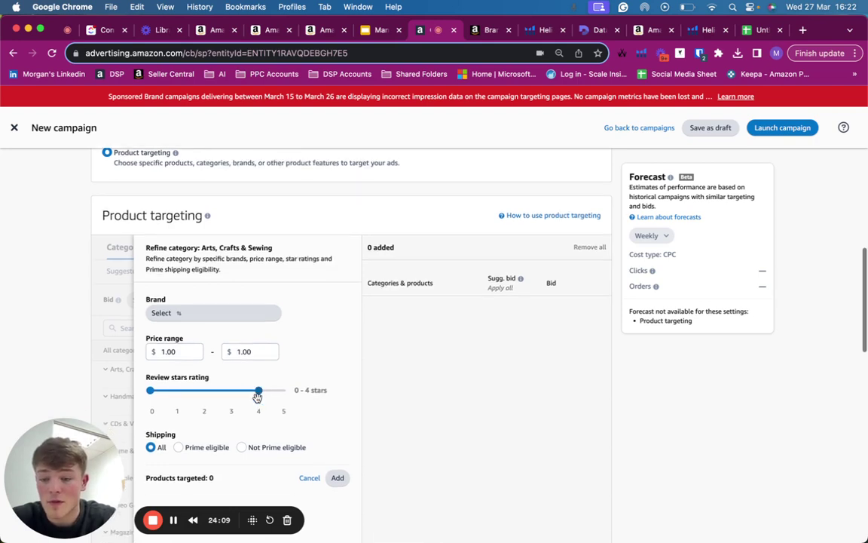
scroll(258, 397, "down", 1)
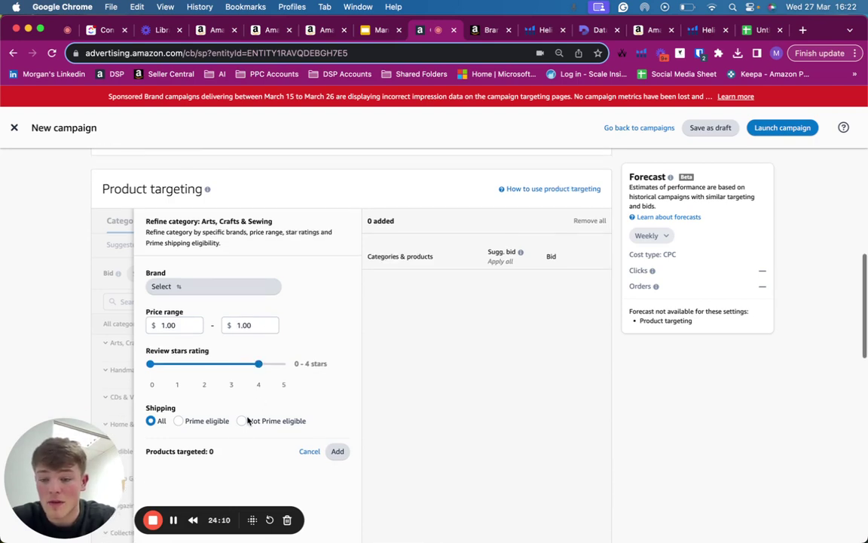
left_click(256, 325)
key("BackSpace")
key("BackSpace")
key("BackSpace")
key("BackSpace")
key("Tab")
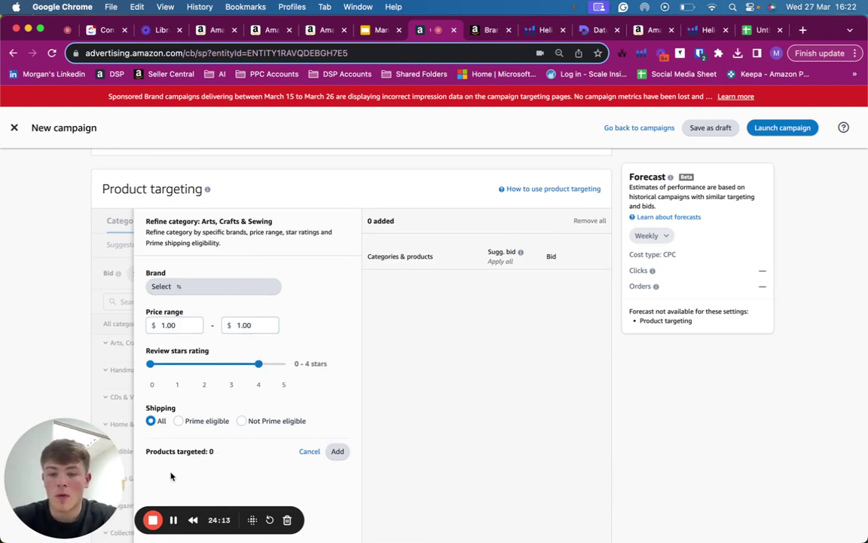
left_click(181, 325)
key("super+a")
key("BackSpace")
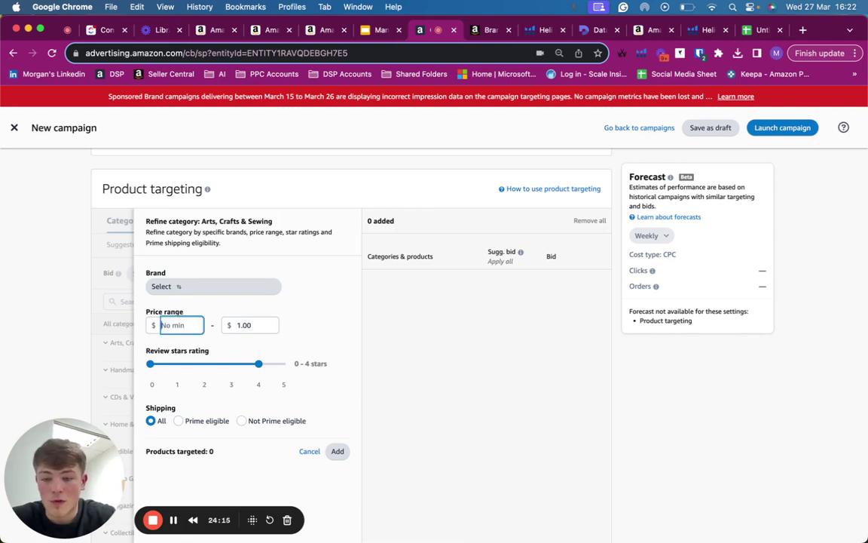
left_click(324, 286)
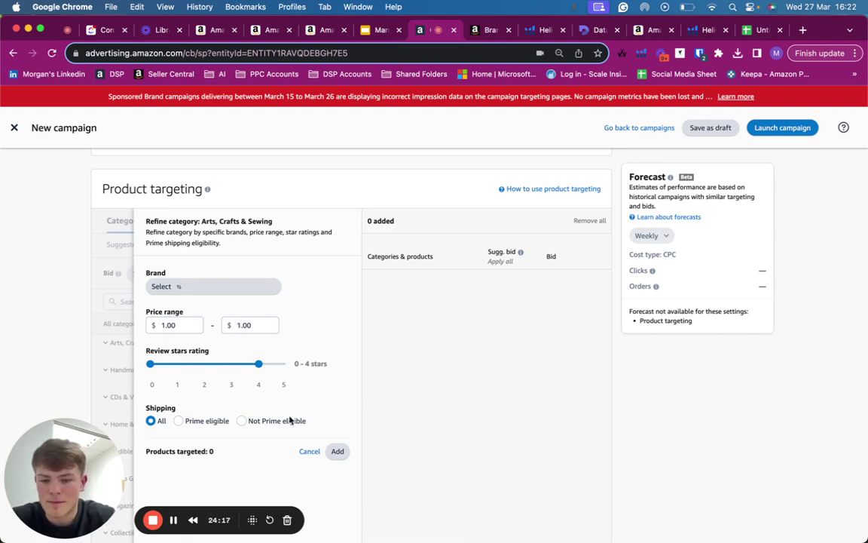
left_click(308, 451)
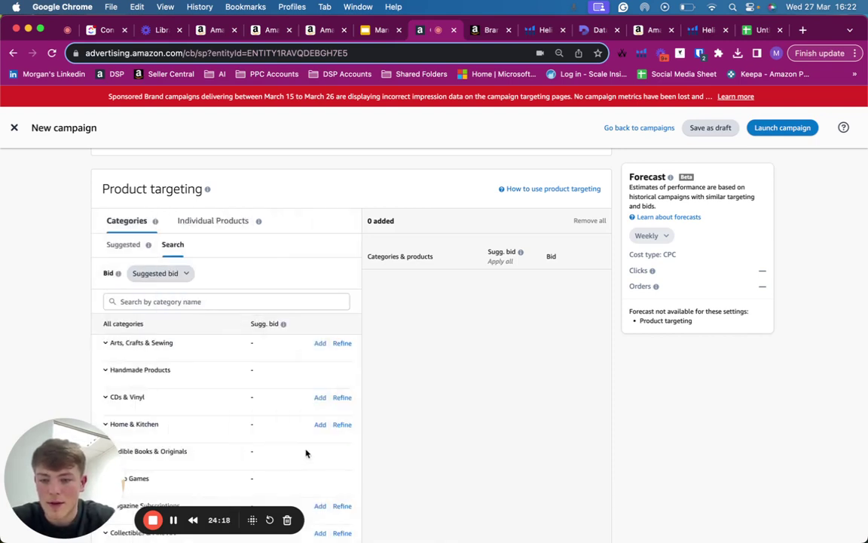
Try refining Arts, Crafts & Sewing to products rated 0 - 4 stars, check the targeted product range, and discard the refinement
left_click(343, 345)
left_click_drag(286, 363, 258, 364)
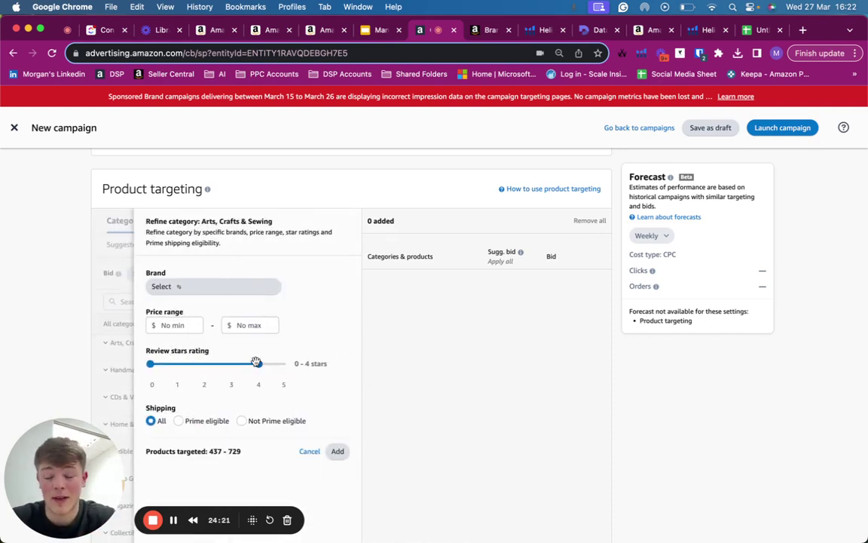
left_click_drag(208, 451, 237, 451)
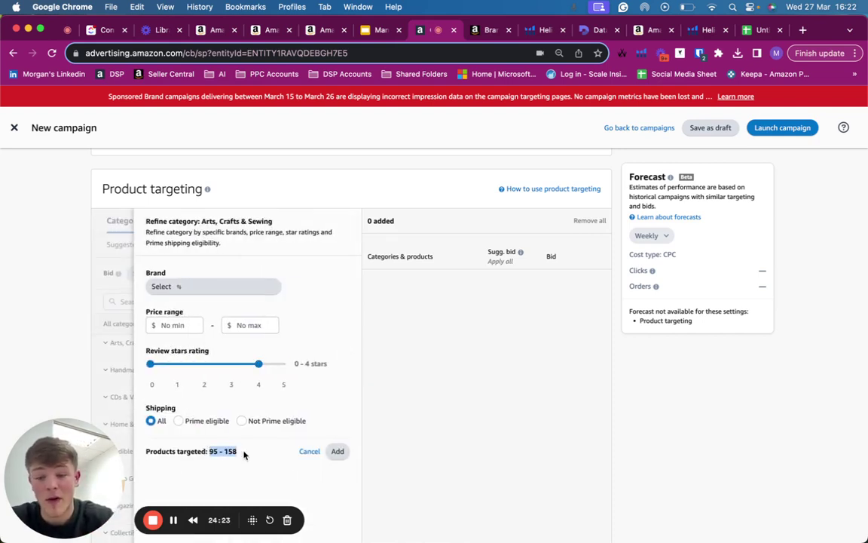
left_click(236, 451)
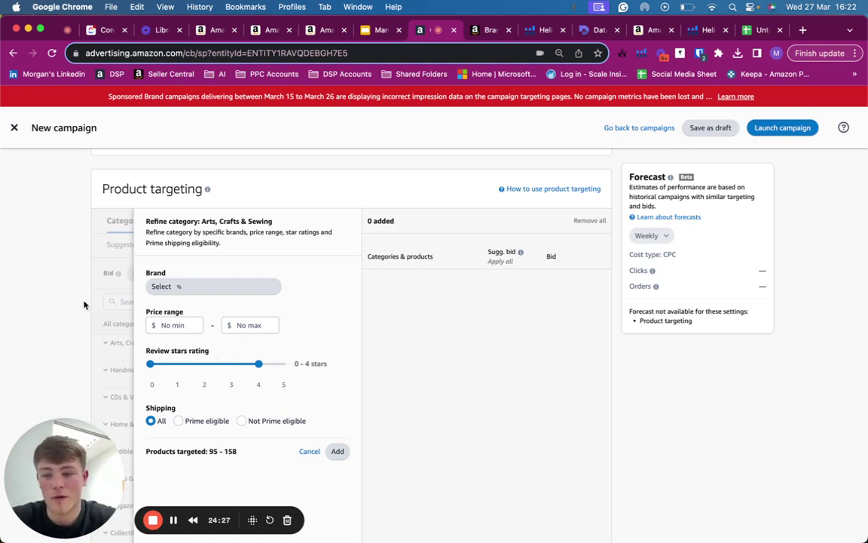
left_click(309, 451)
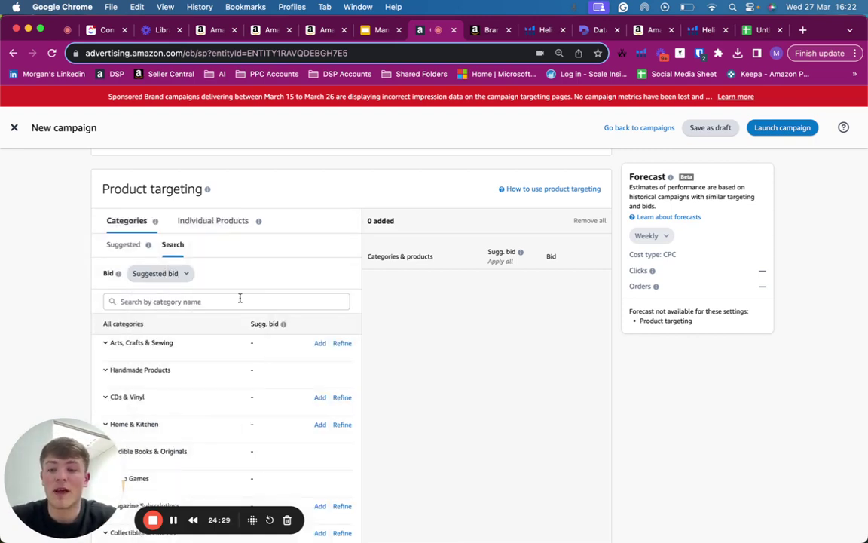
Choose to target individual products by an entered ASIN list, with Exact enabled and Expanded disabled
left_click(238, 219)
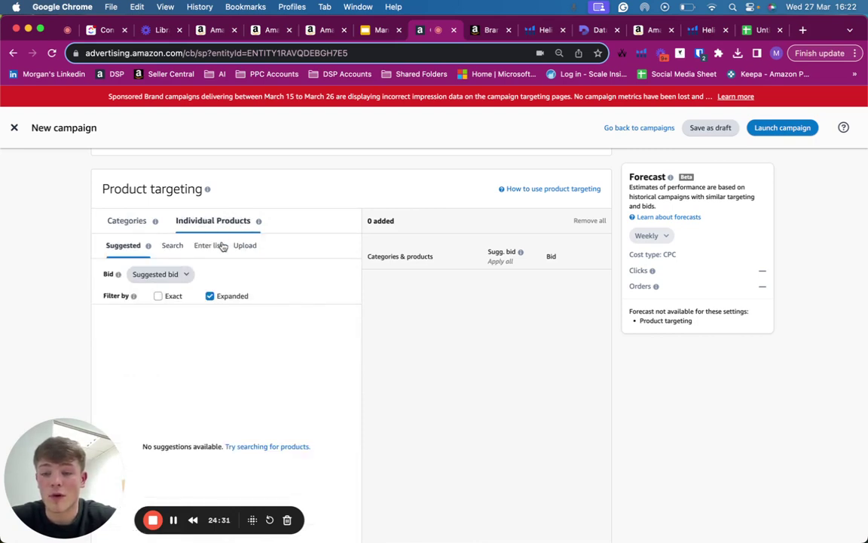
left_click(216, 246)
left_click(193, 333)
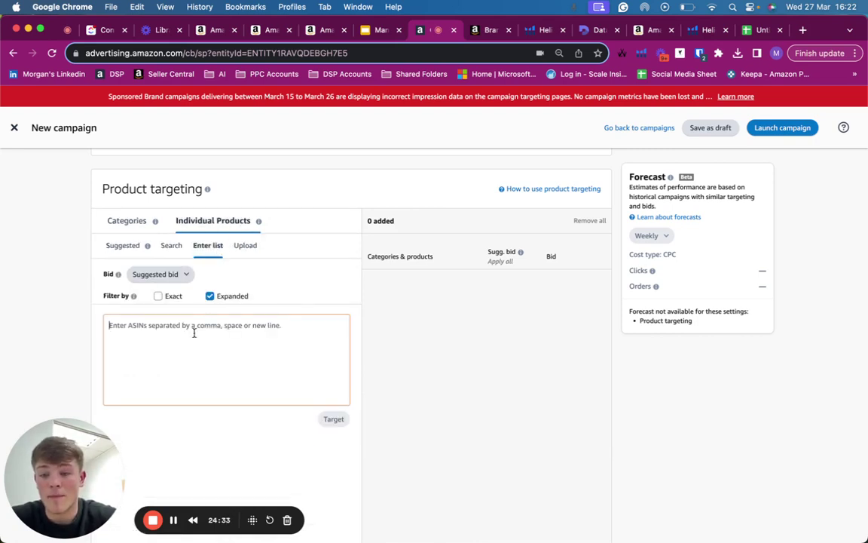
left_click(169, 298)
left_click(235, 298)
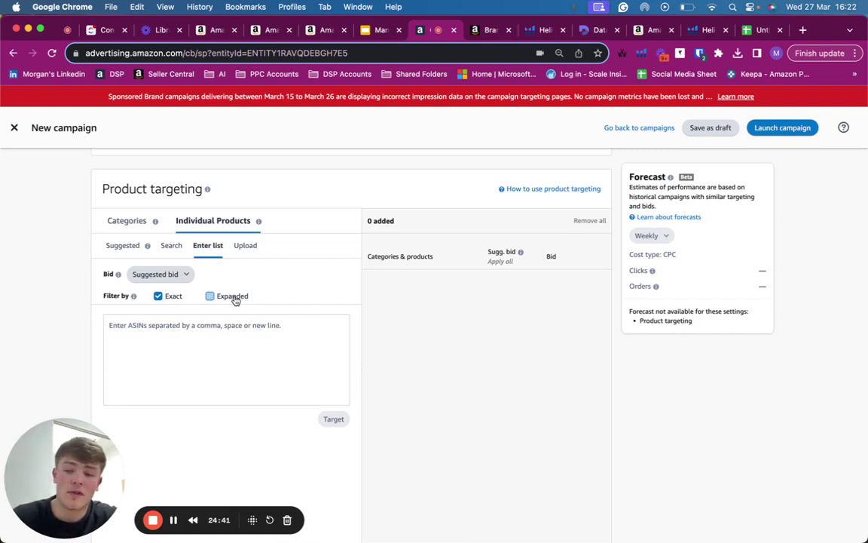
left_click(218, 338)
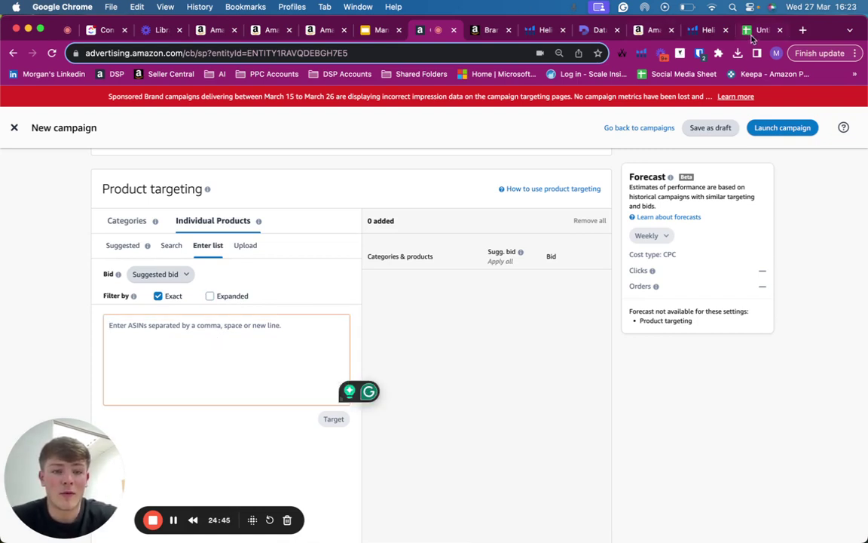
Switch back to the Google Sheets keyword report and look over the ASIN 1 values for all keyword rows
key("super+9")
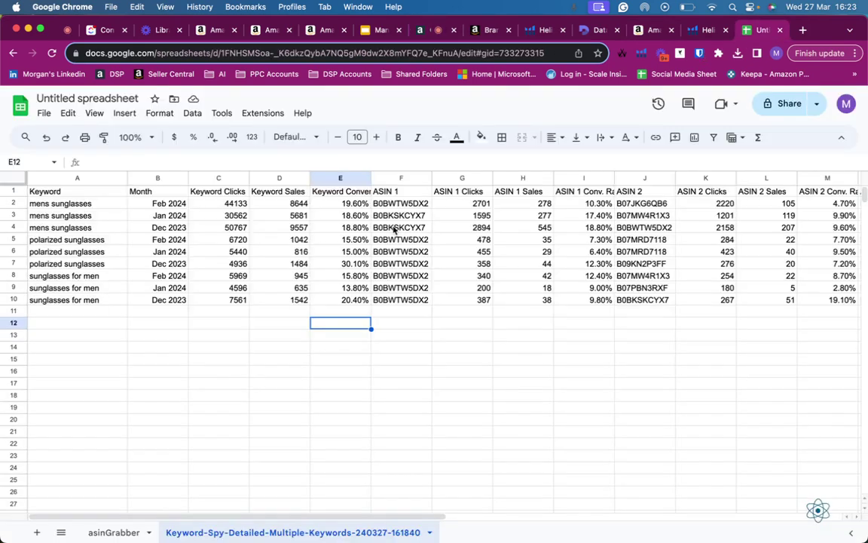
left_click_drag(384, 202, 390, 300)
left_click(390, 300)
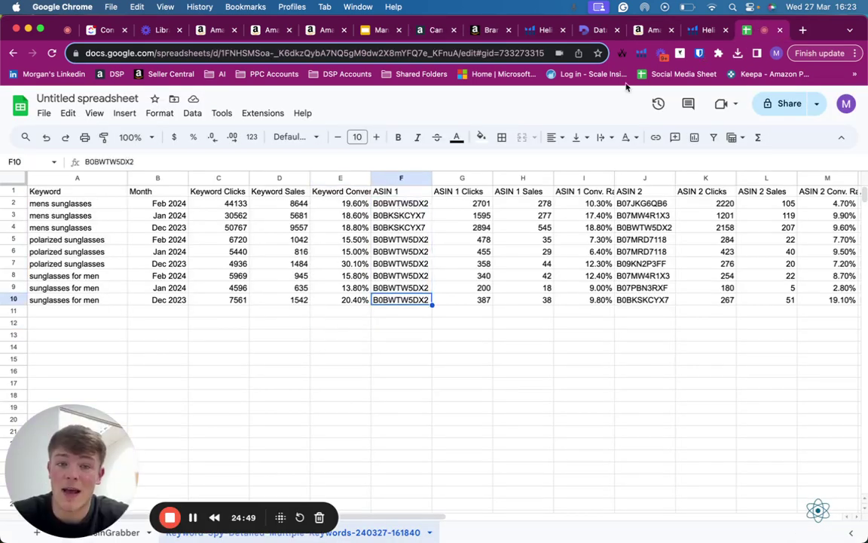